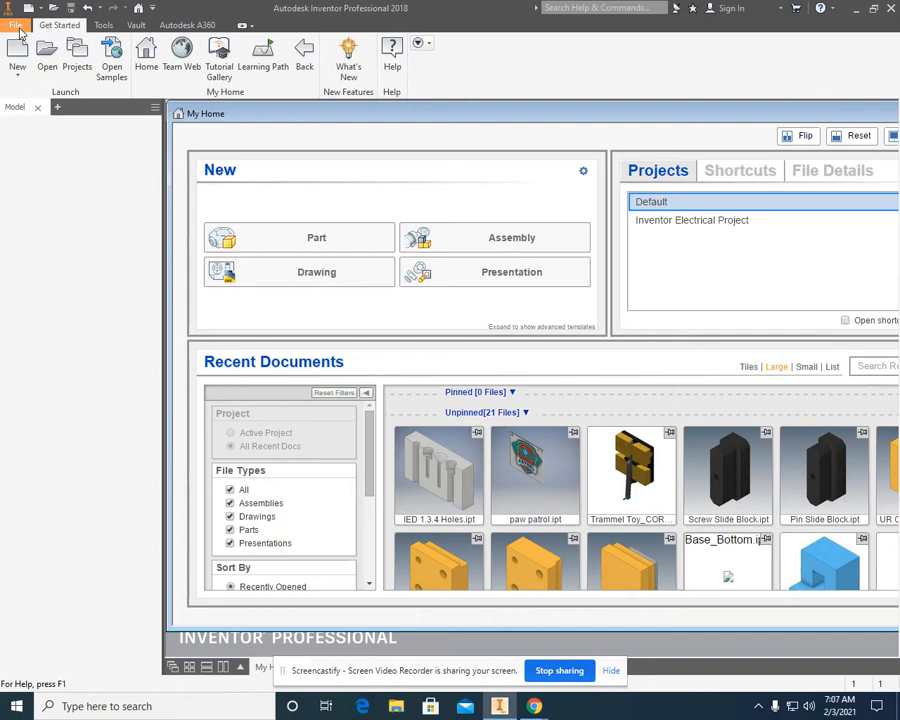
- Create a new standard part and start a 2D sketch on the XY plane
click(17, 26)
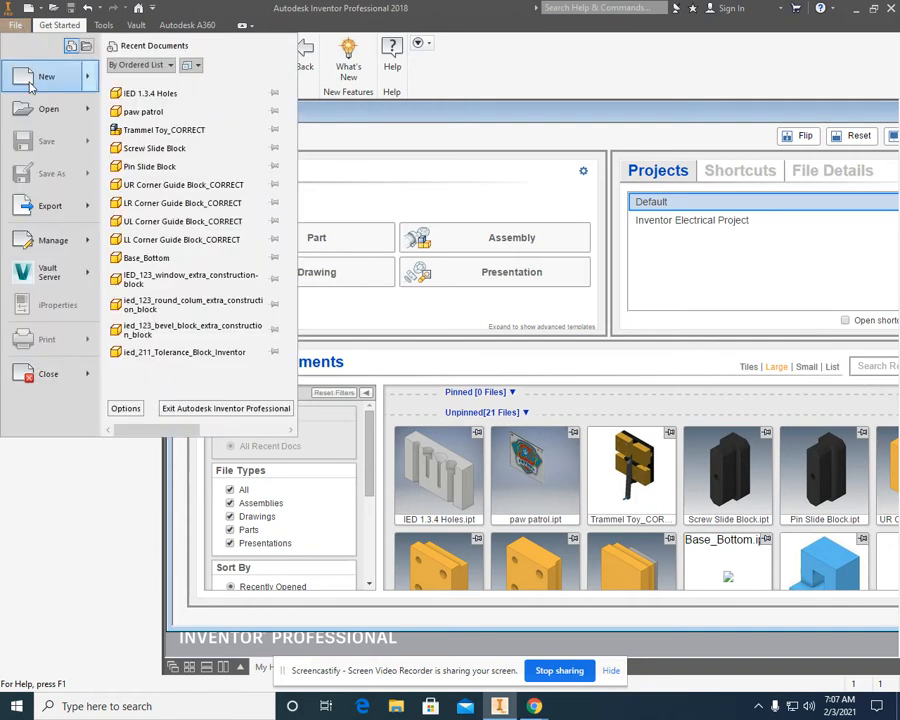
mouse_move(30, 87)
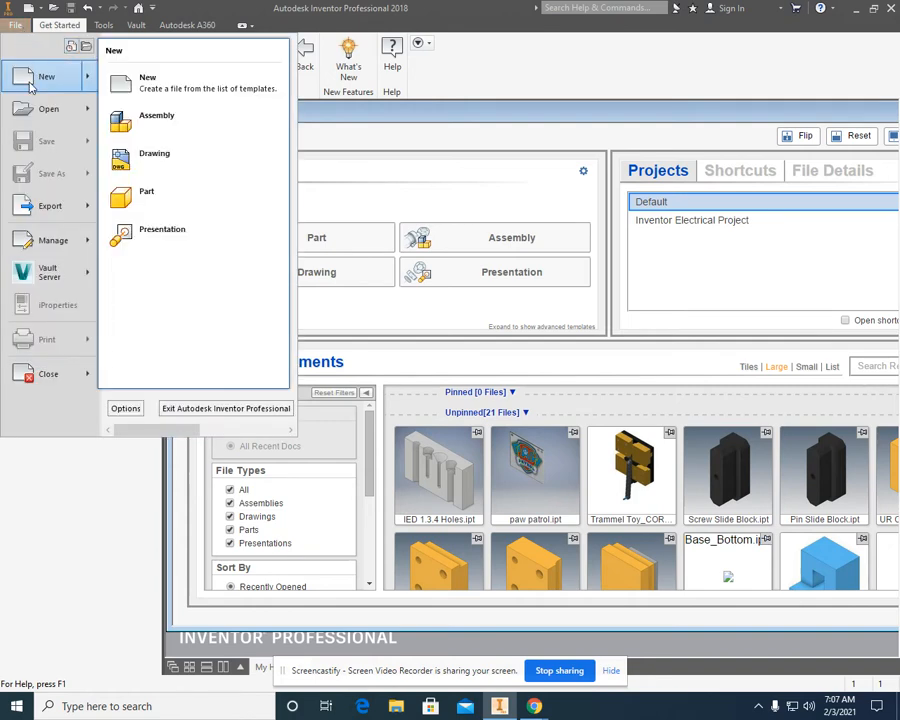
click(128, 195)
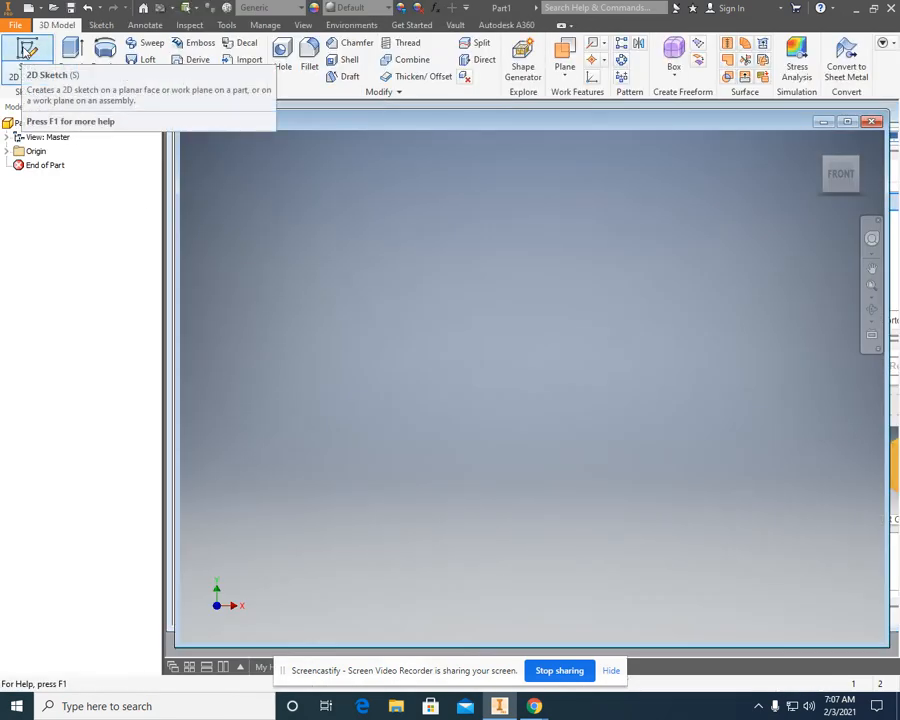
click(27, 49)
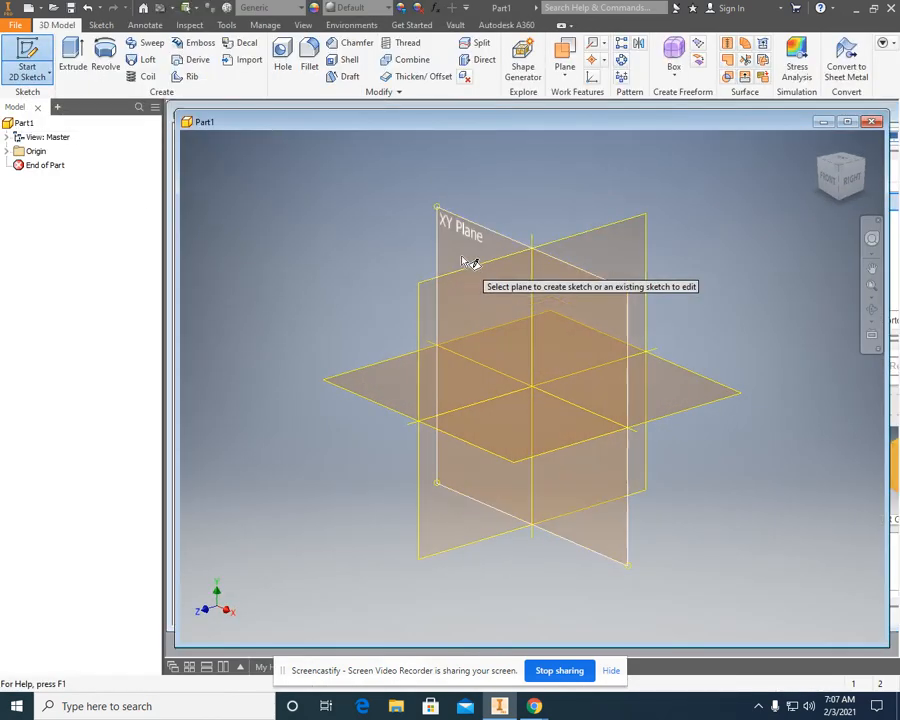
click(472, 243)
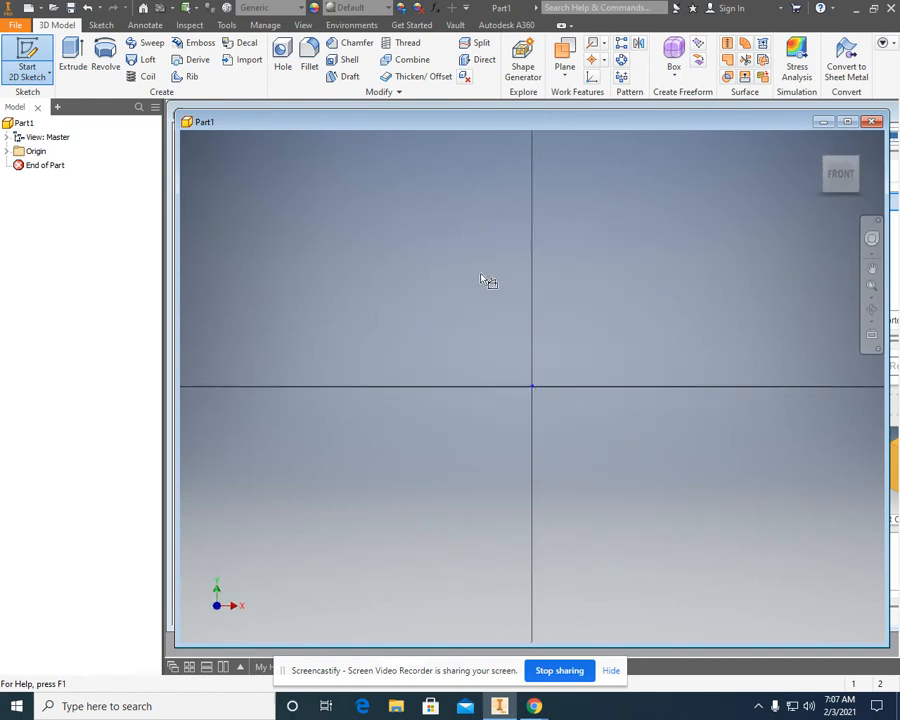
- Sketch a two-point rectangle from the origin, about 3.2 in wide and 1.9 in high
mouse_move(482, 279)
middle_down()
mouse_move(458, 317)
mouse_move(360, 390)
middle_up()
click(173, 49)
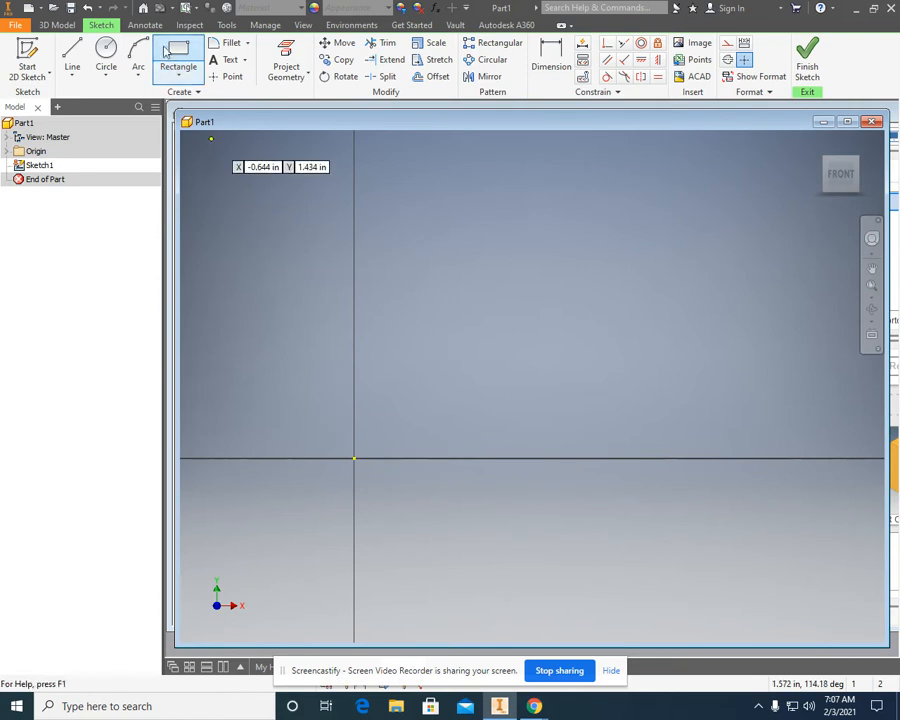
click(354, 458)
scroll(695, 256, up, 3)
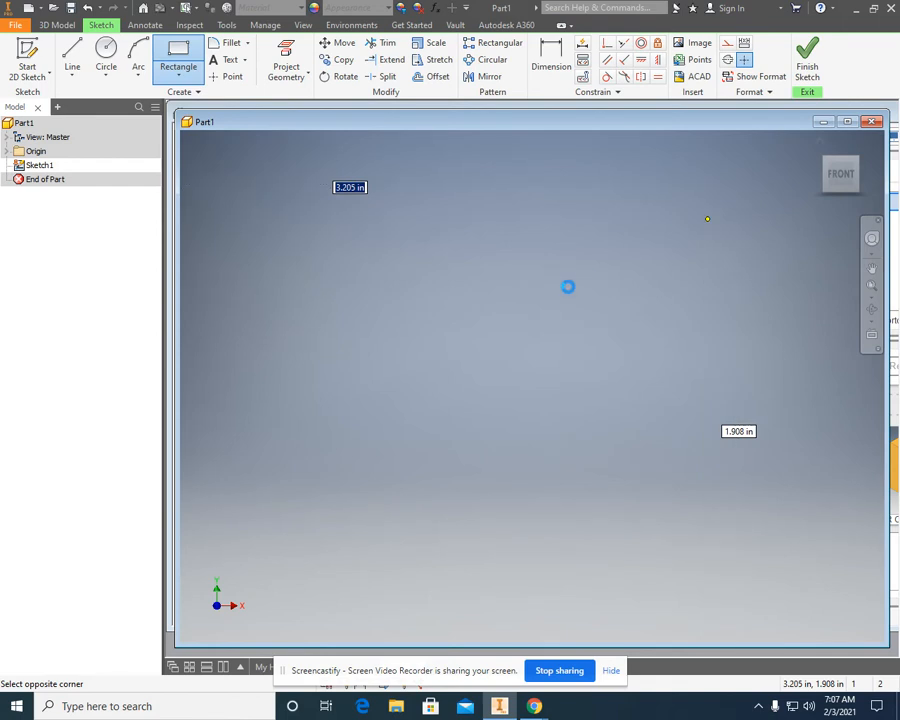
right_click(567, 287)
click(604, 288)
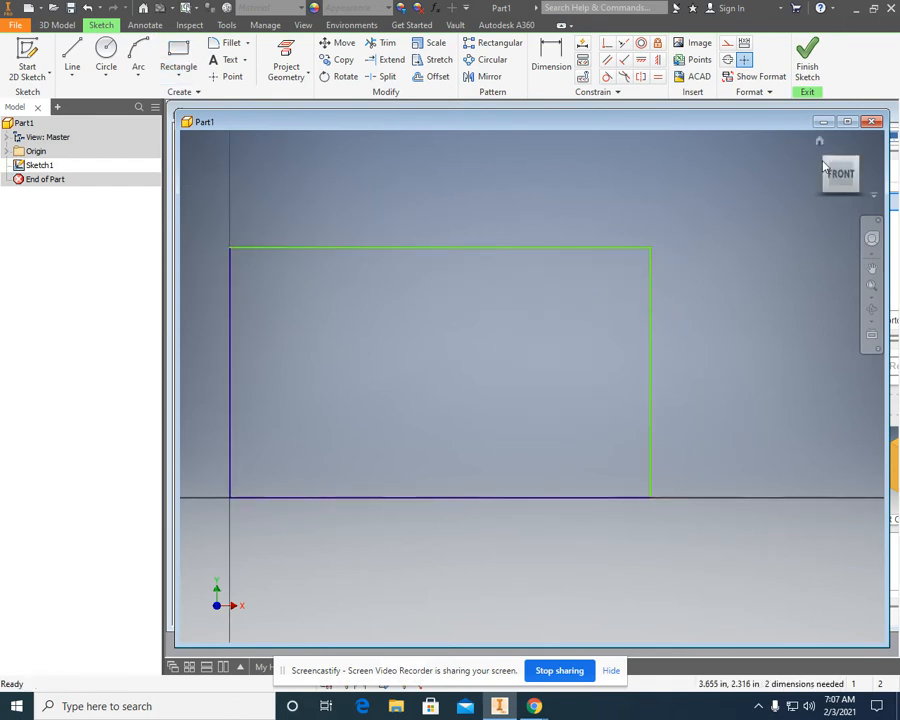
- Finish the sketch and extrude the rectangle 1 in into a solid block
click(808, 64)
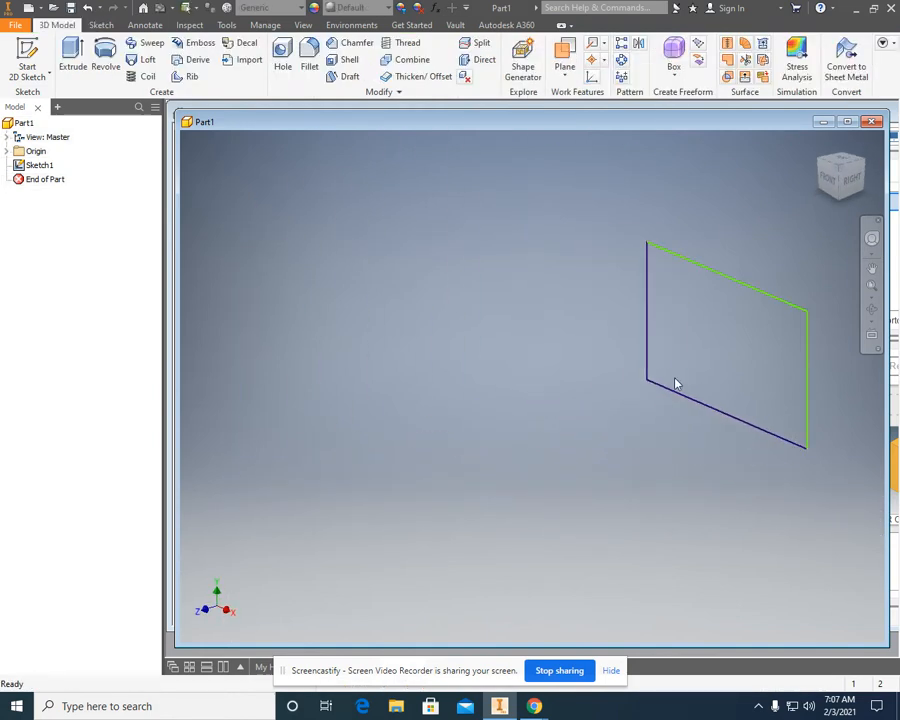
click(74, 56)
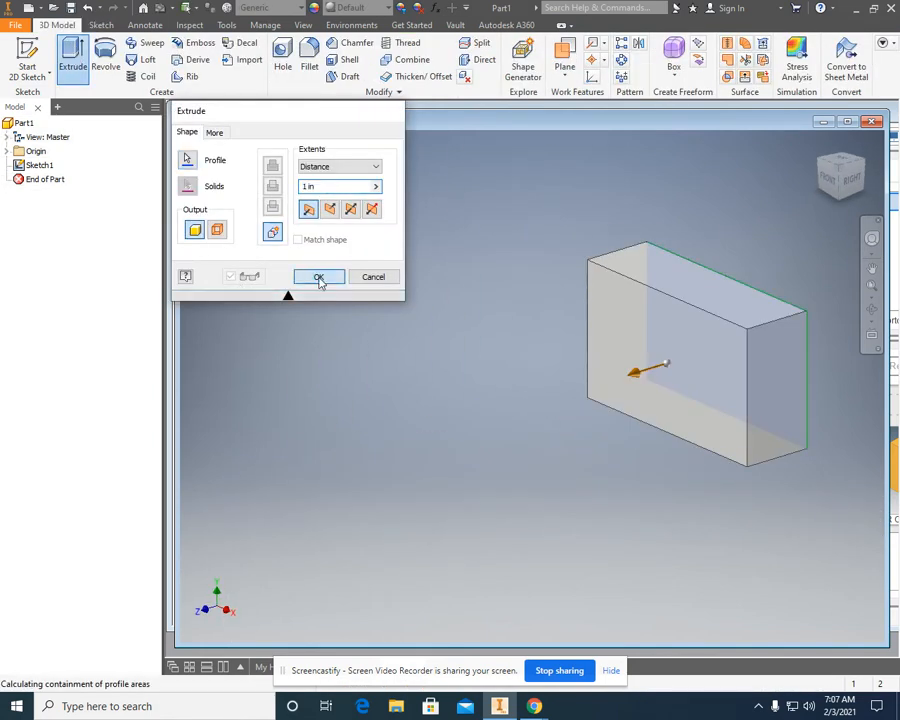
click(318, 277)
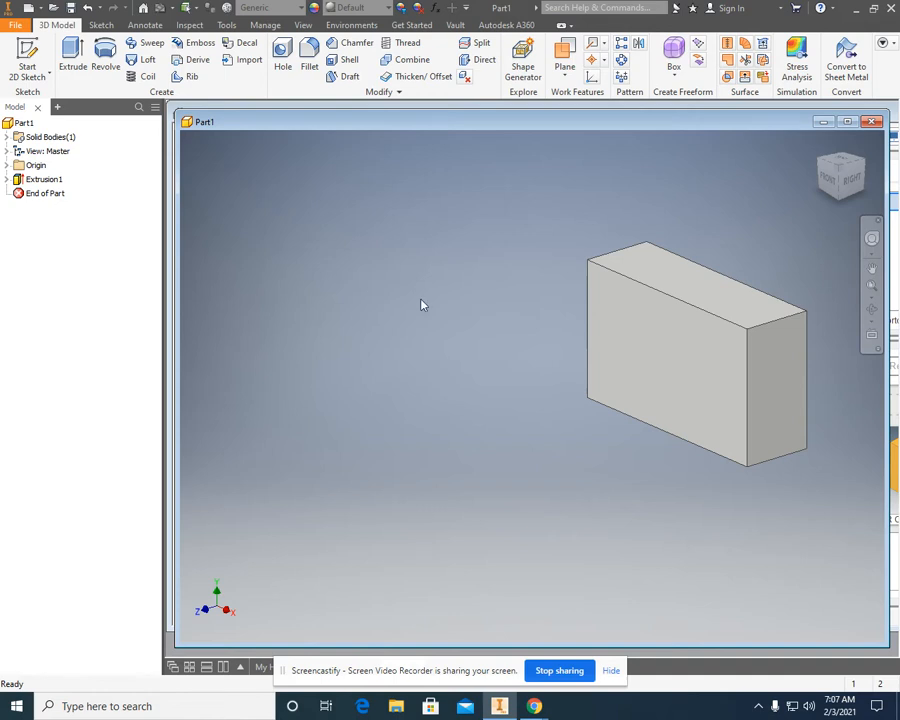
- Start a new 2D sketch on the large front face of the block
click(650, 365)
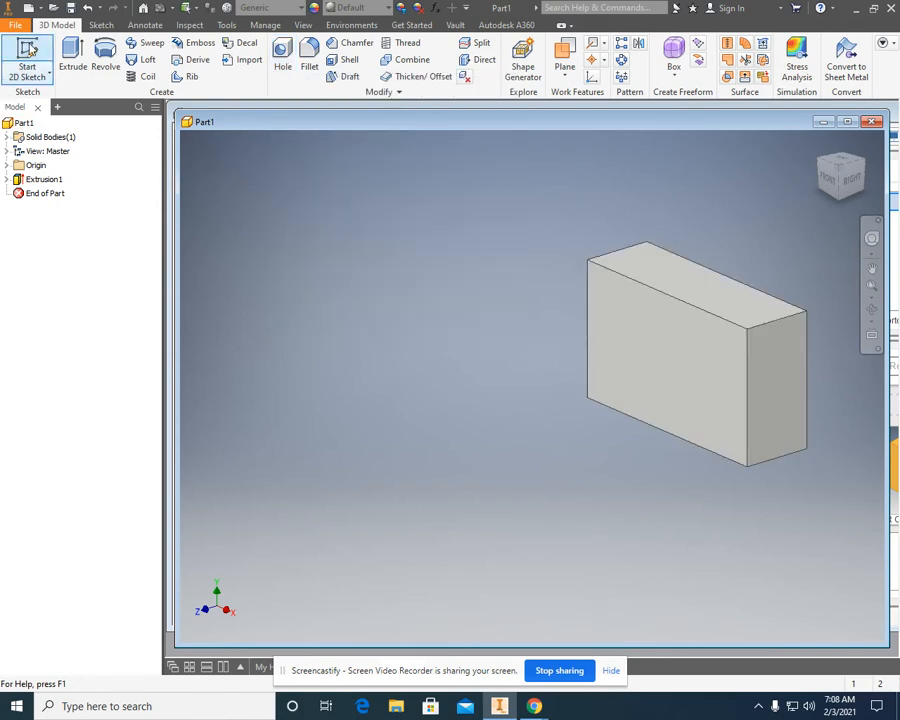
click(29, 50)
key(Escape)
click(27, 50)
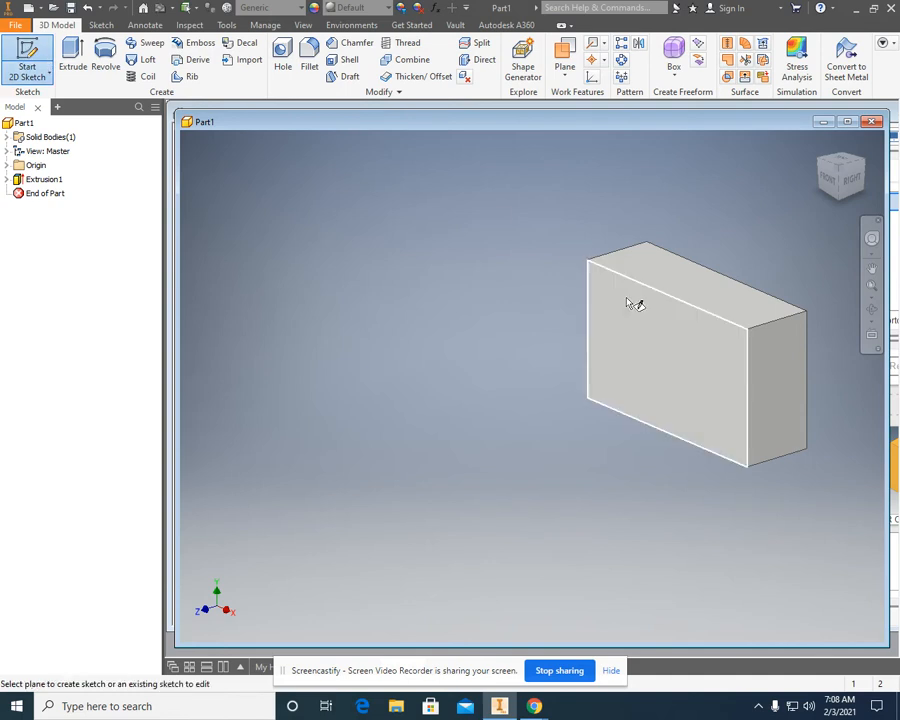
click(672, 357)
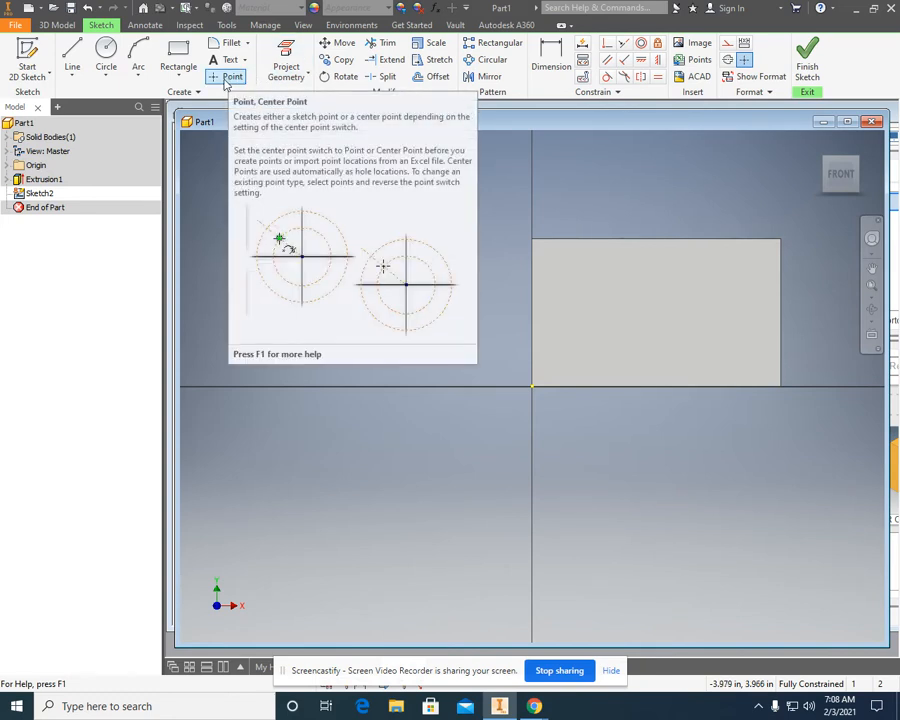
- Place one center point in the upper-left area of the front face and finish the sketch
click(226, 80)
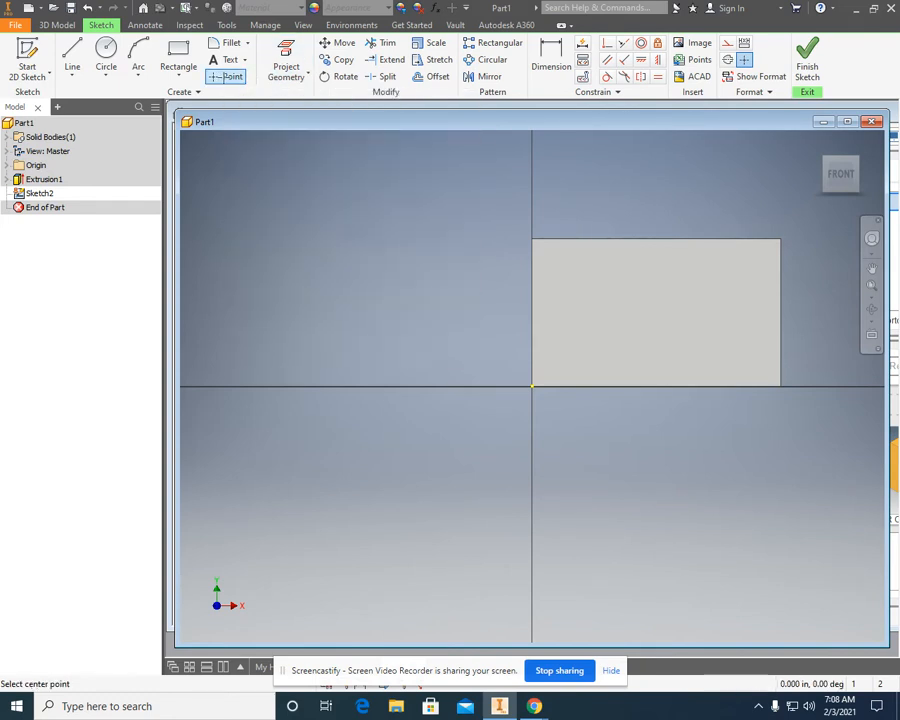
click(598, 302)
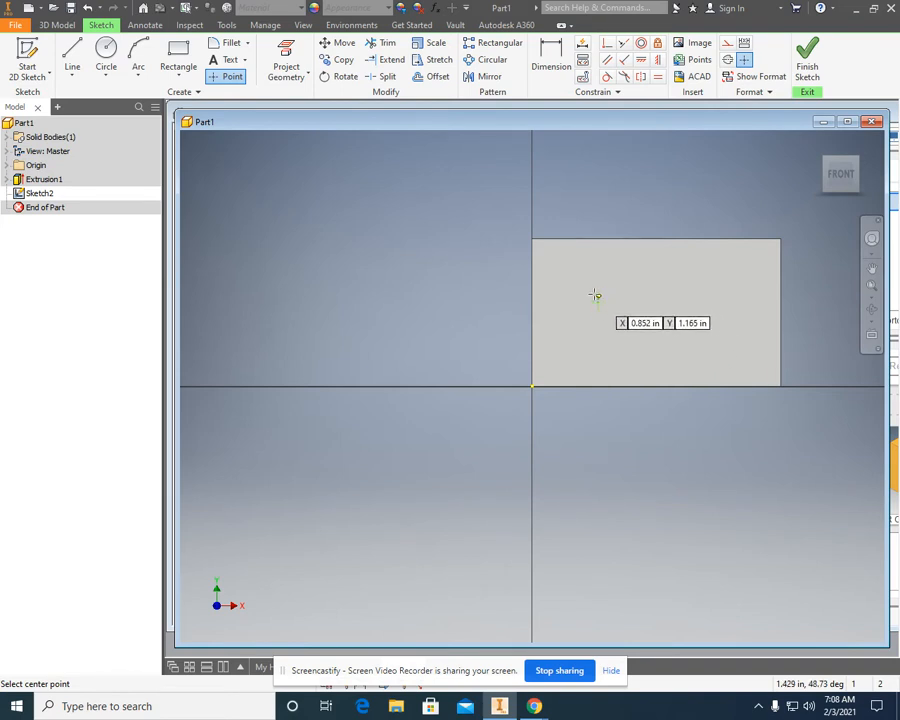
right_click(628, 337)
click(678, 331)
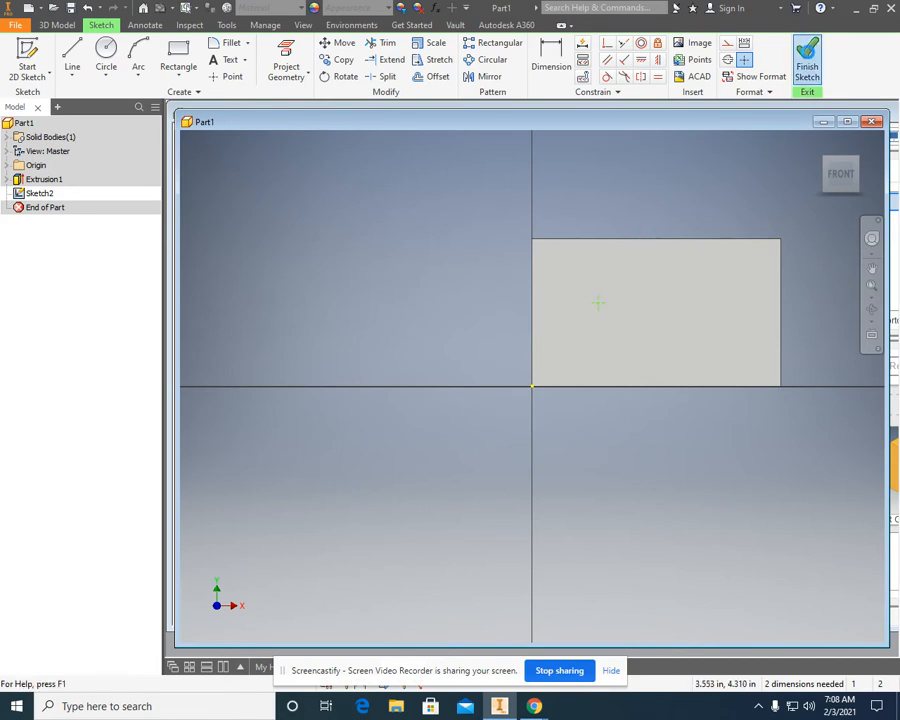
click(808, 62)
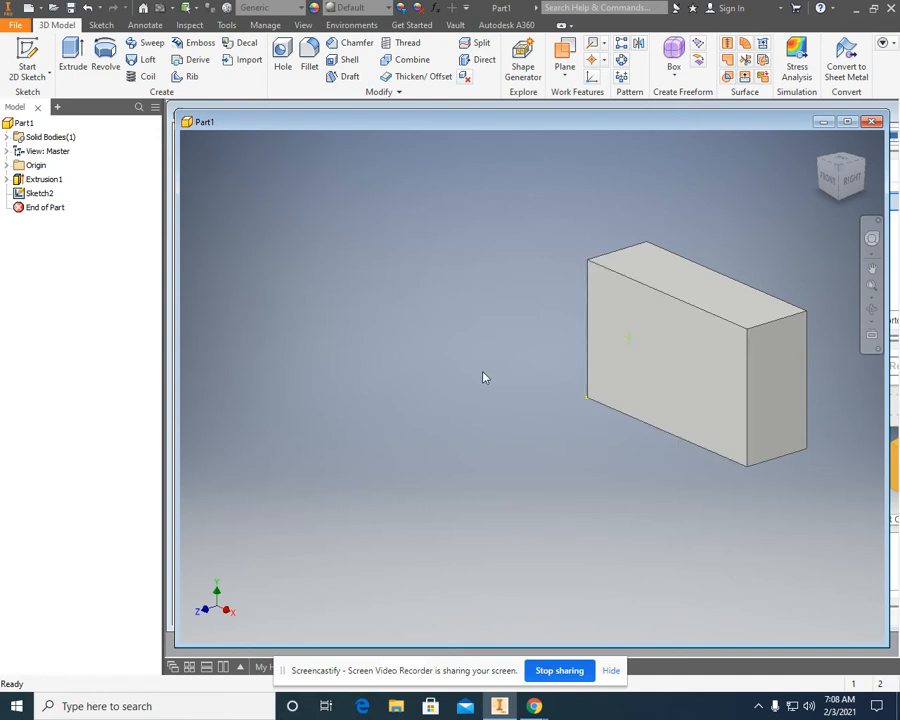
- Start a Hole feature at the sketched center point and set its diameter to 0.5 in
click(283, 58)
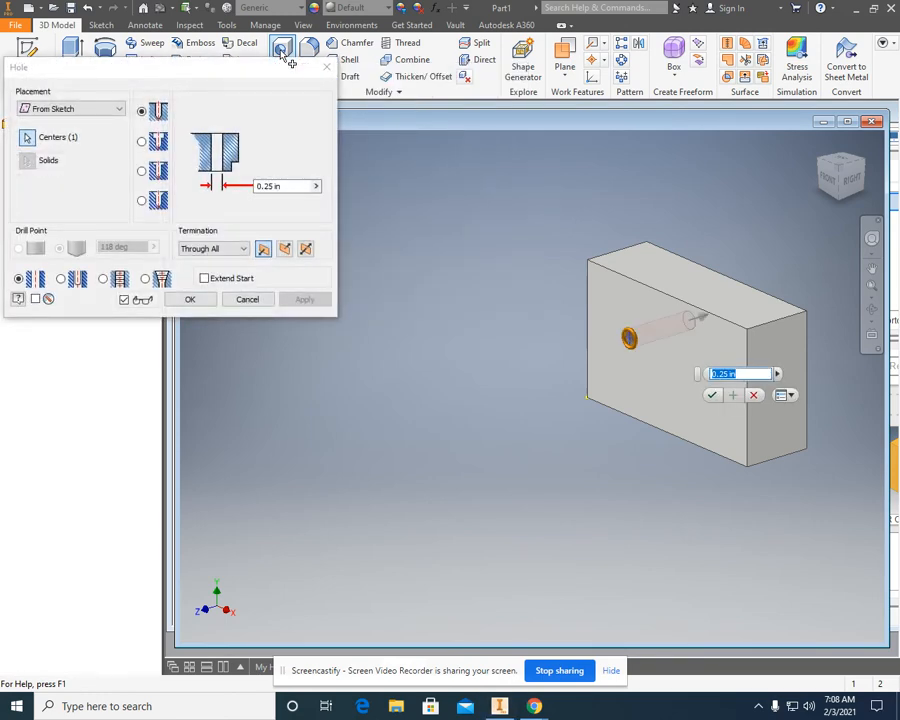
drag(276, 70, 478, 206)
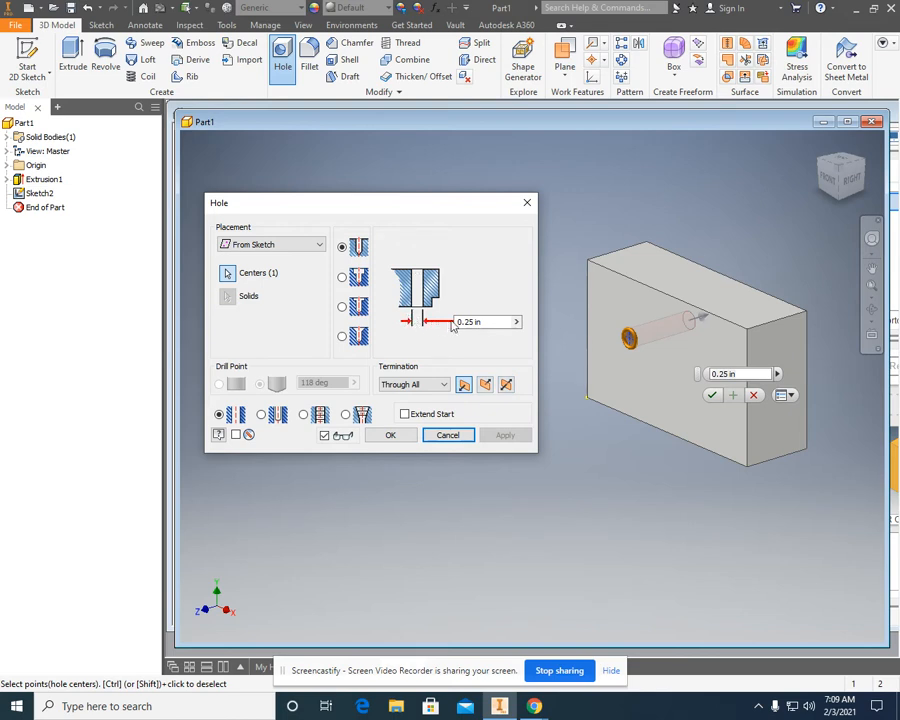
double_click(488, 322)
text(05)
key(BackSpace)
text(.5)
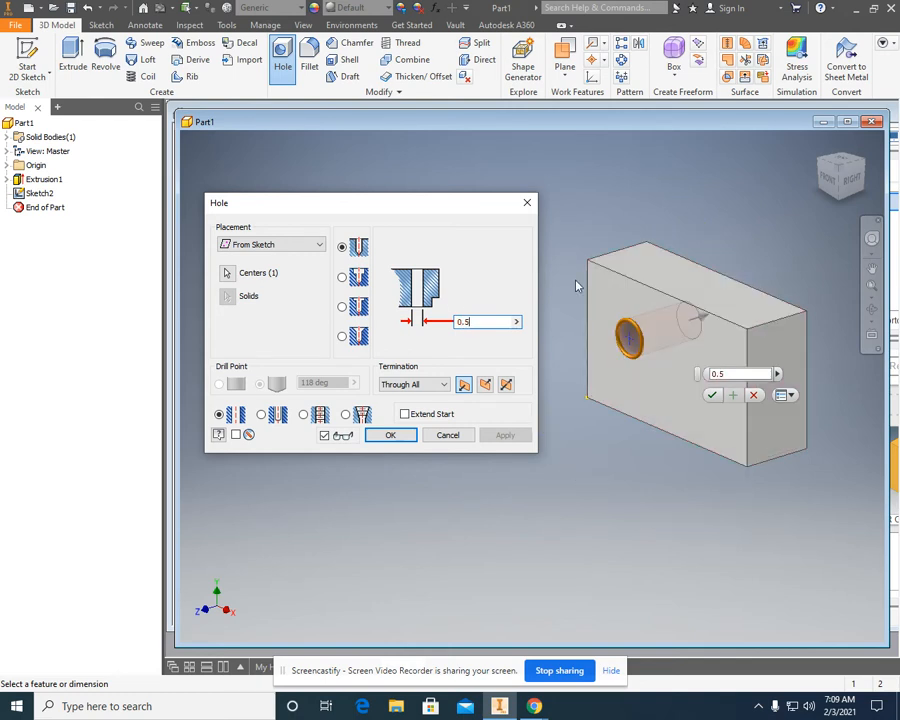
- Try hole diameters of 0.75 in and 1 in
key(BackSpace)
text(75)
key(BackSpace)
key(BackSpace)
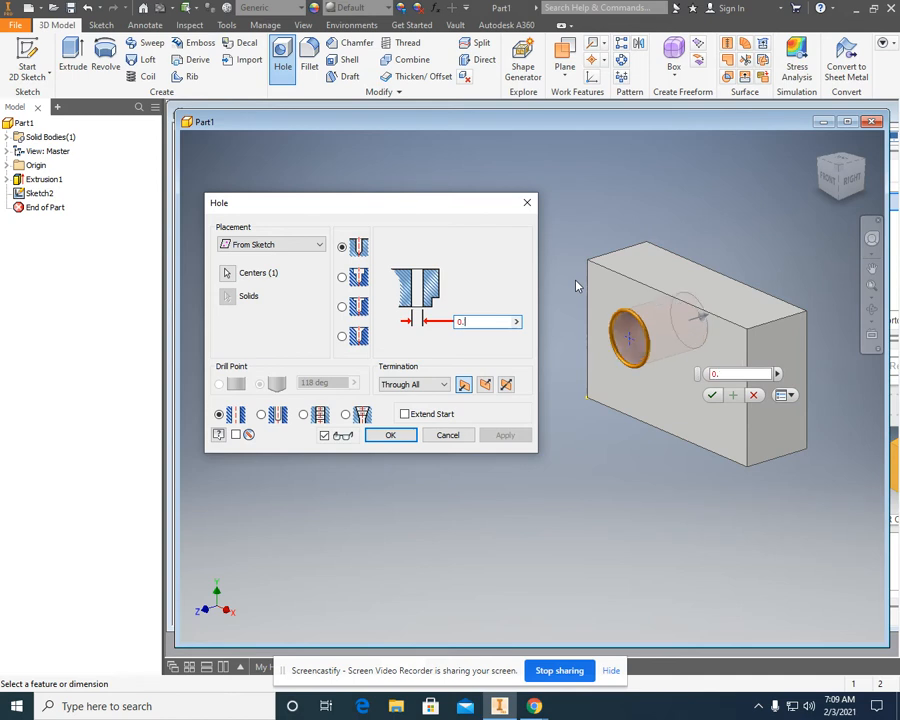
key(BackSpace)
key(BackSpace)
text(1)
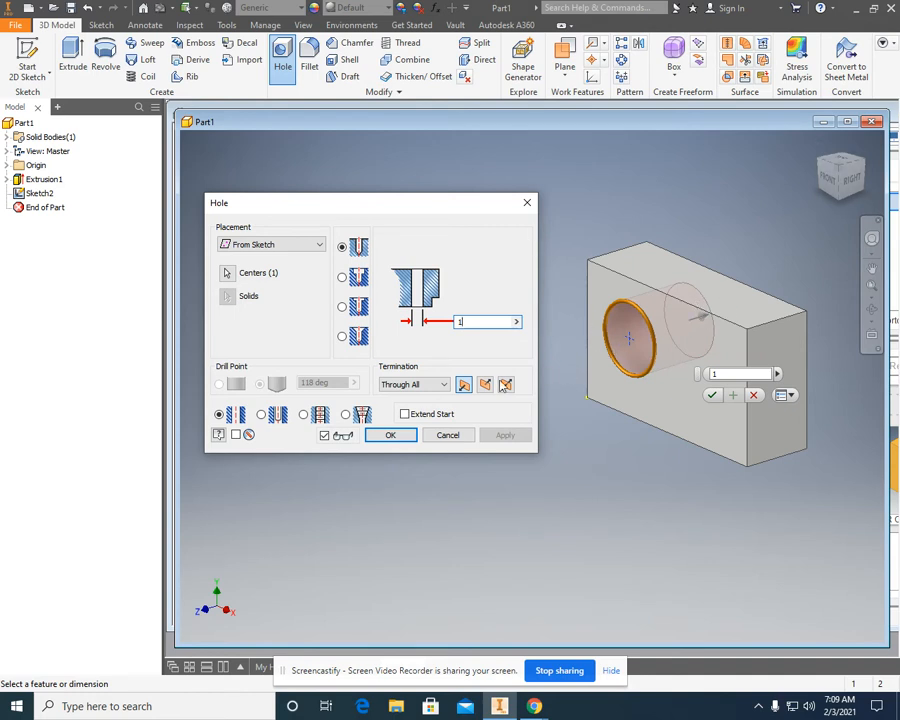
- Switch the hole's termination to Distance and try depths of 0.25 in and 0.125 in
click(414, 385)
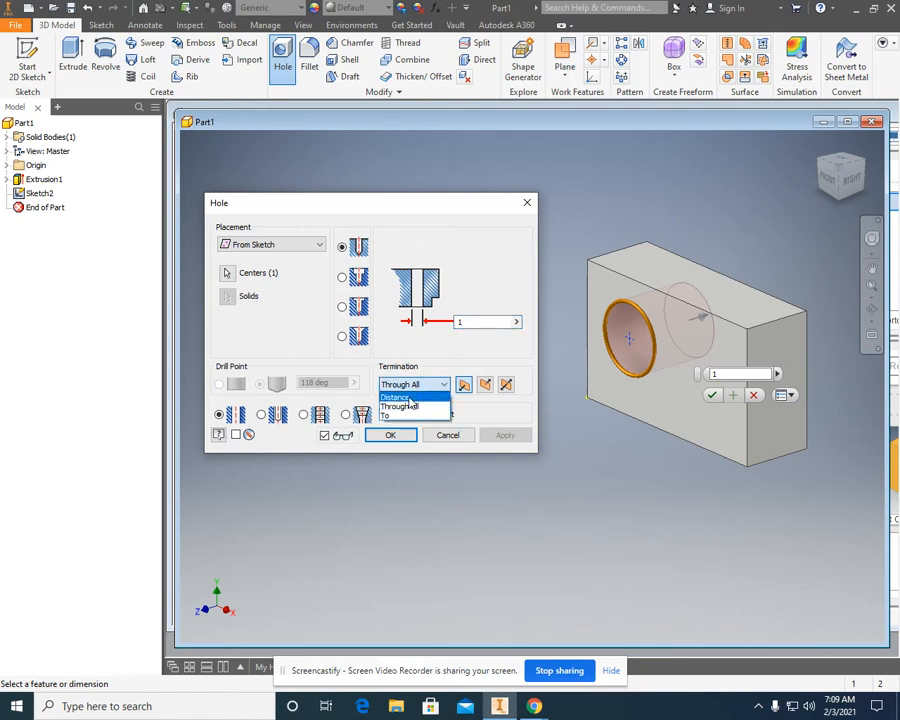
click(408, 398)
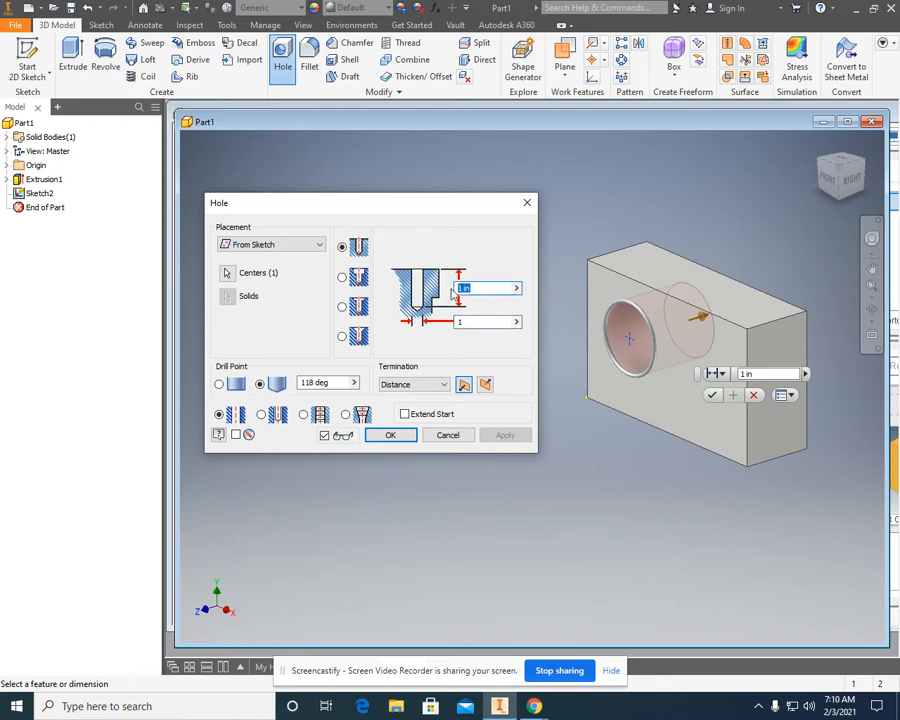
key(BackSpace)
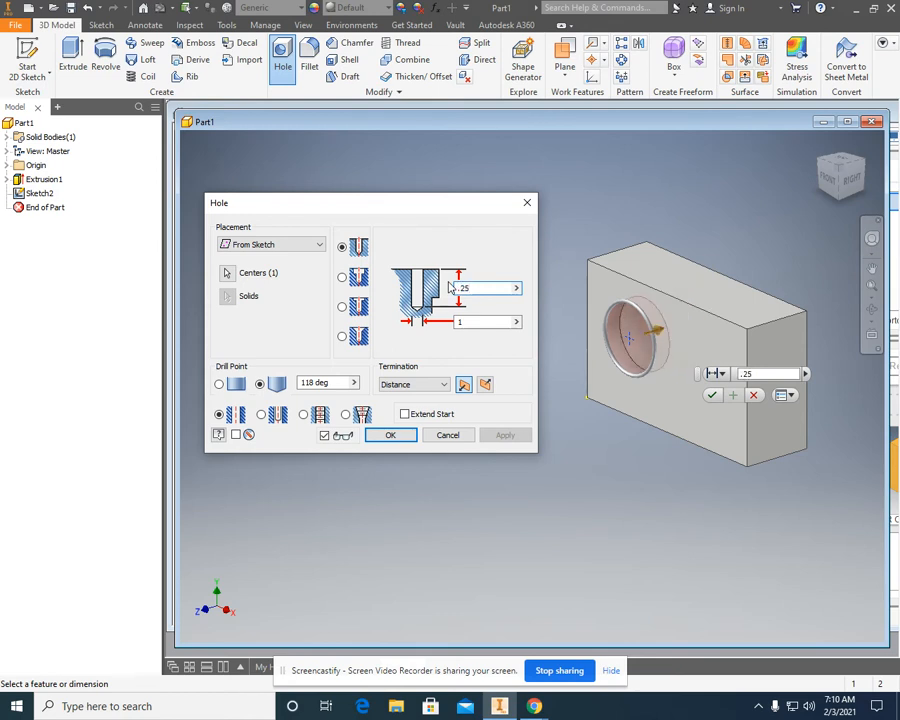
click(661, 467)
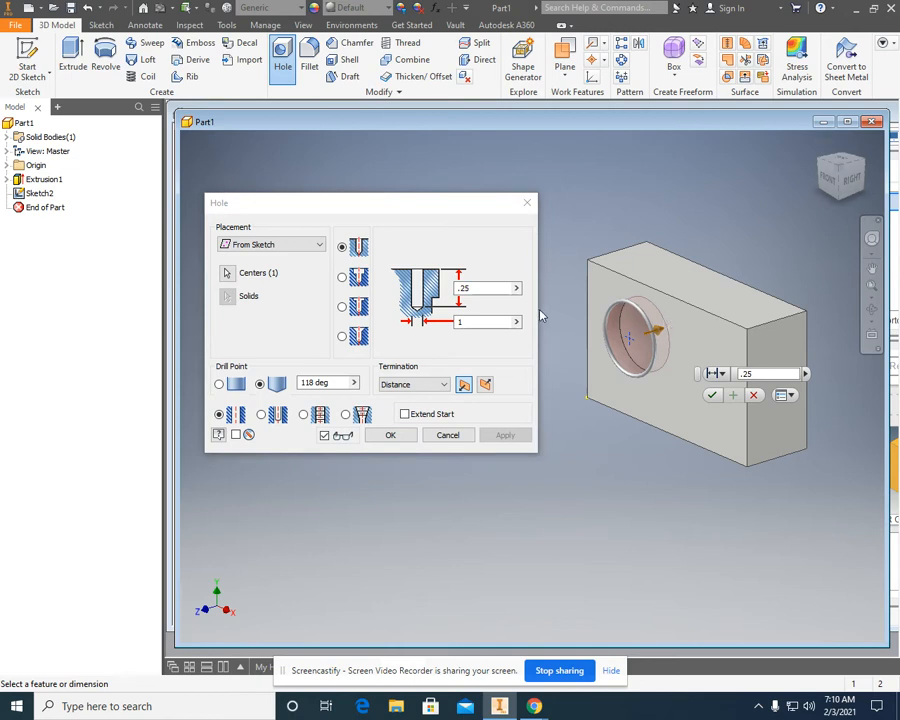
click(474, 290)
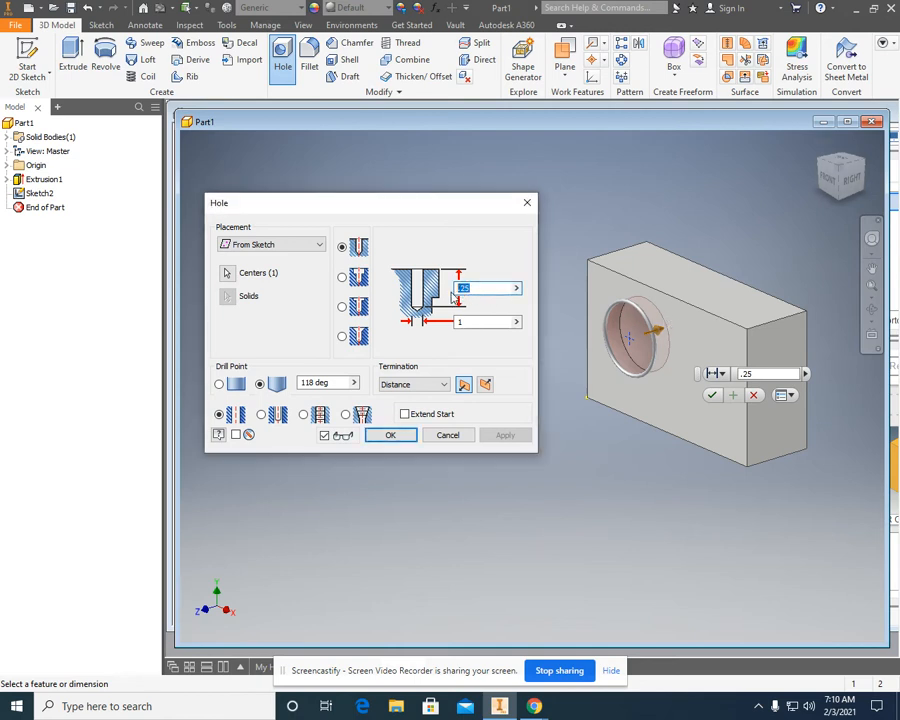
text(.125)
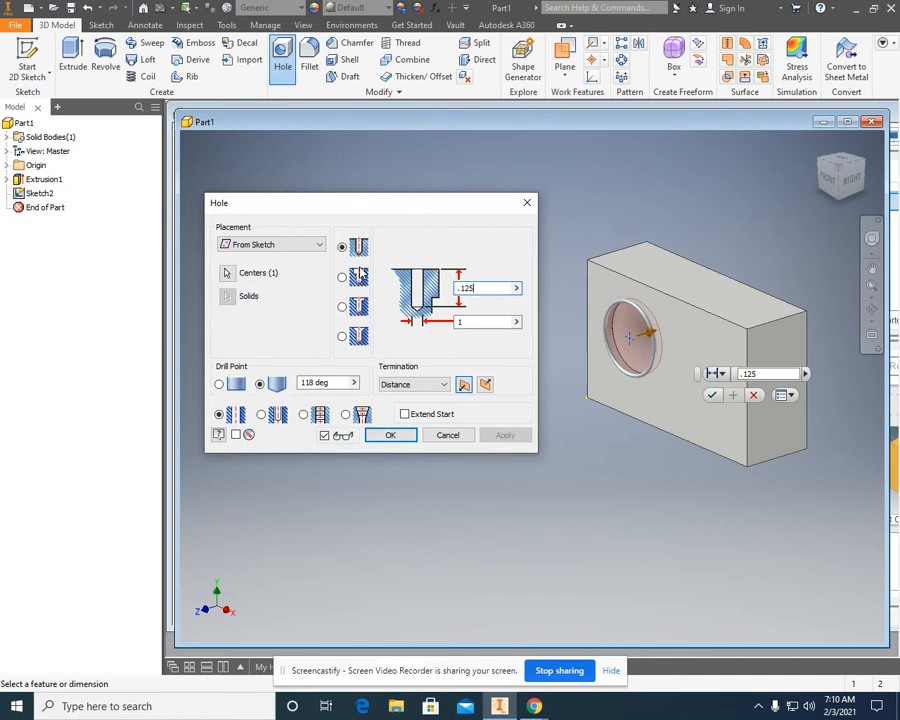
- Set the hole's diameter to 0.25 in and its termination to Through All
click(470, 321)
text(.2)
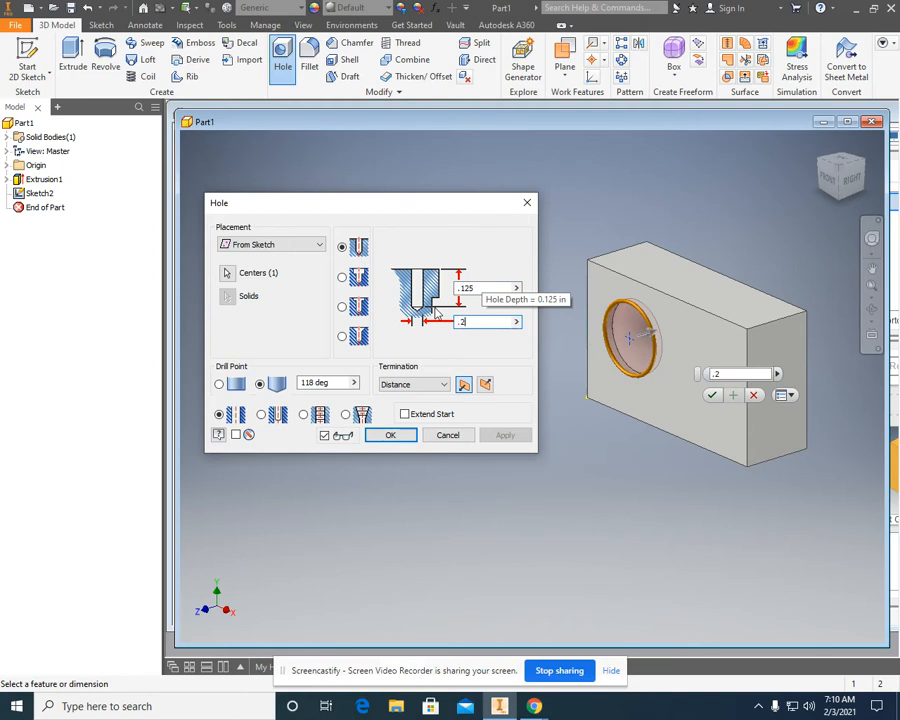
text(5)
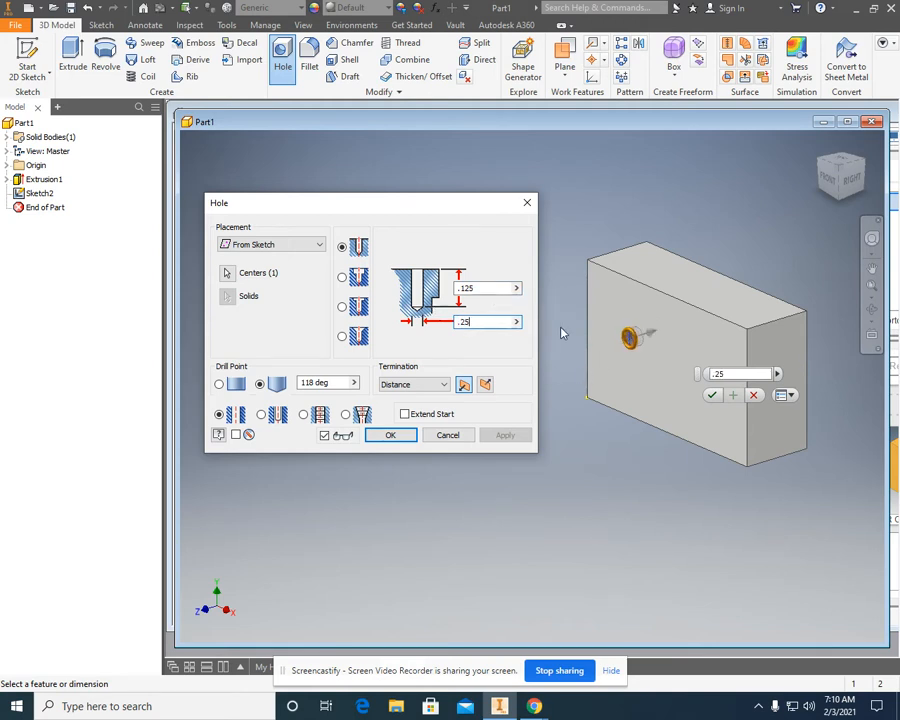
click(414, 384)
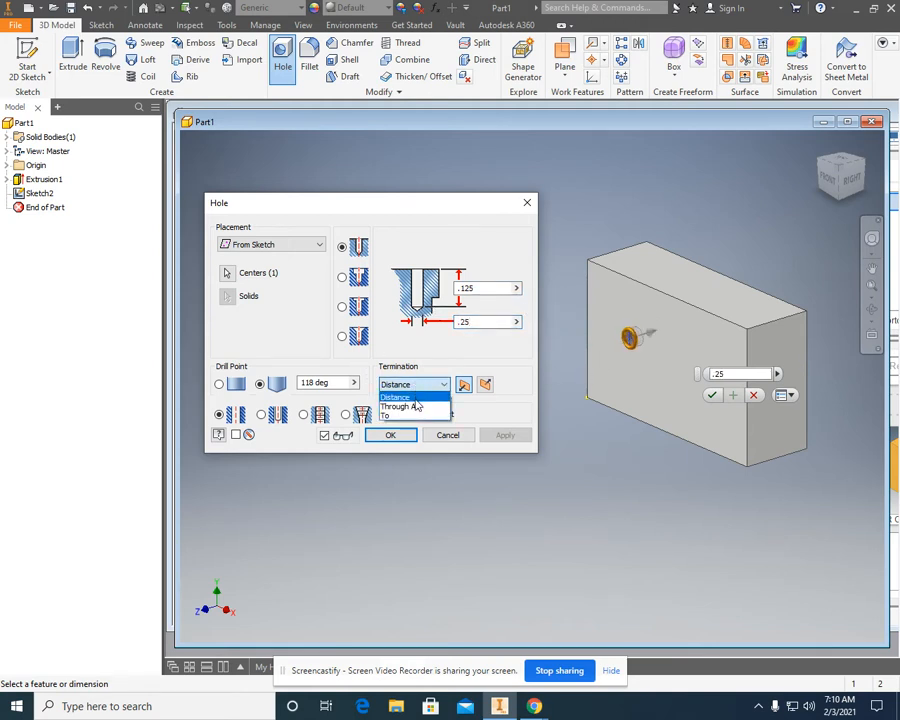
click(416, 407)
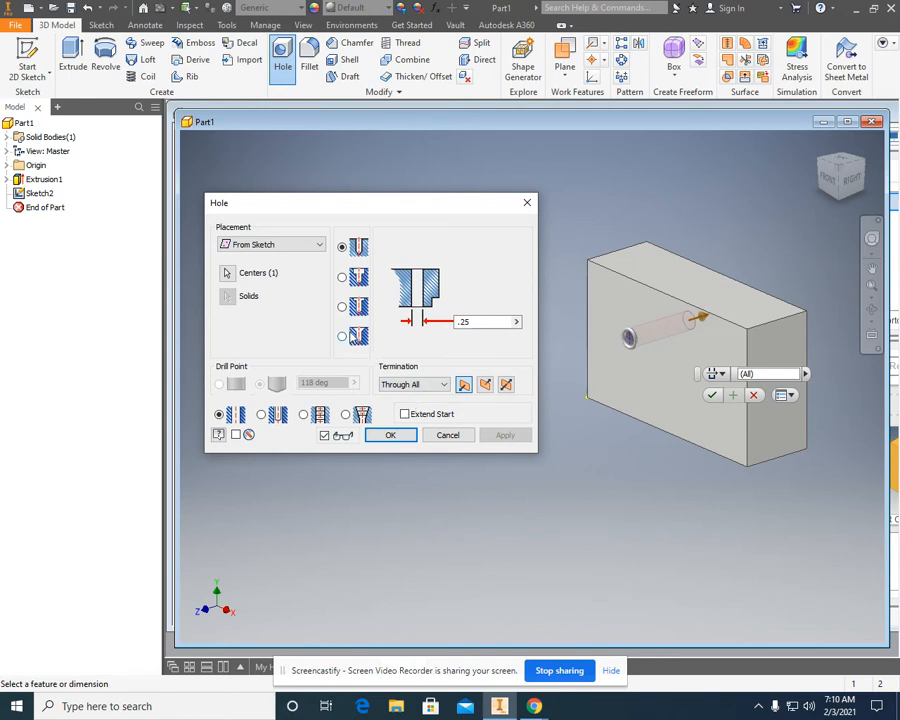
- Change the hole type to countersink and try countersink diameters of 0.5 in and 1 in
click(342, 338)
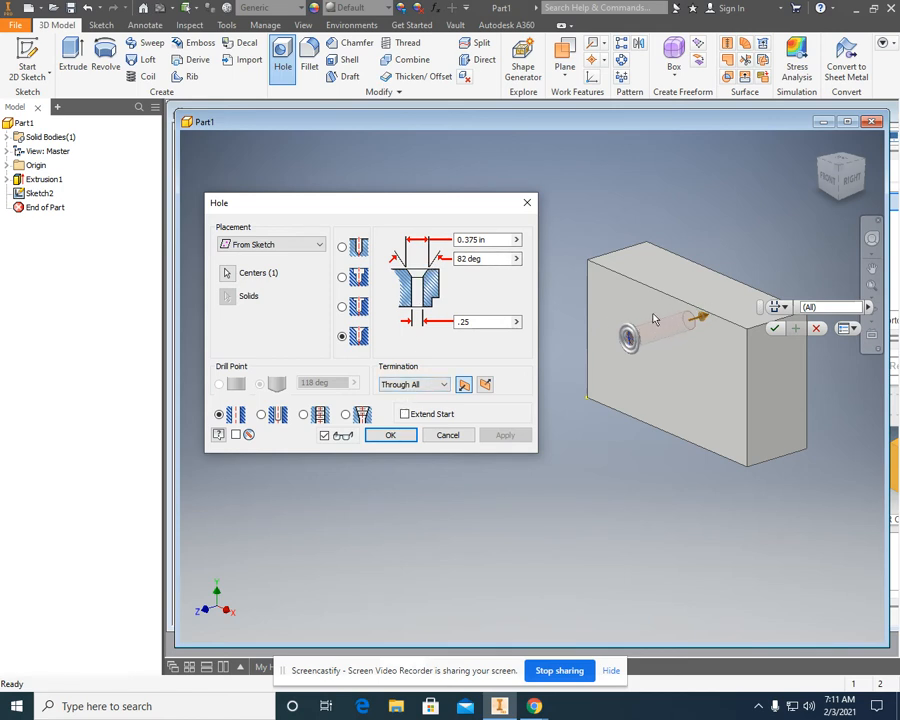
click(492, 240)
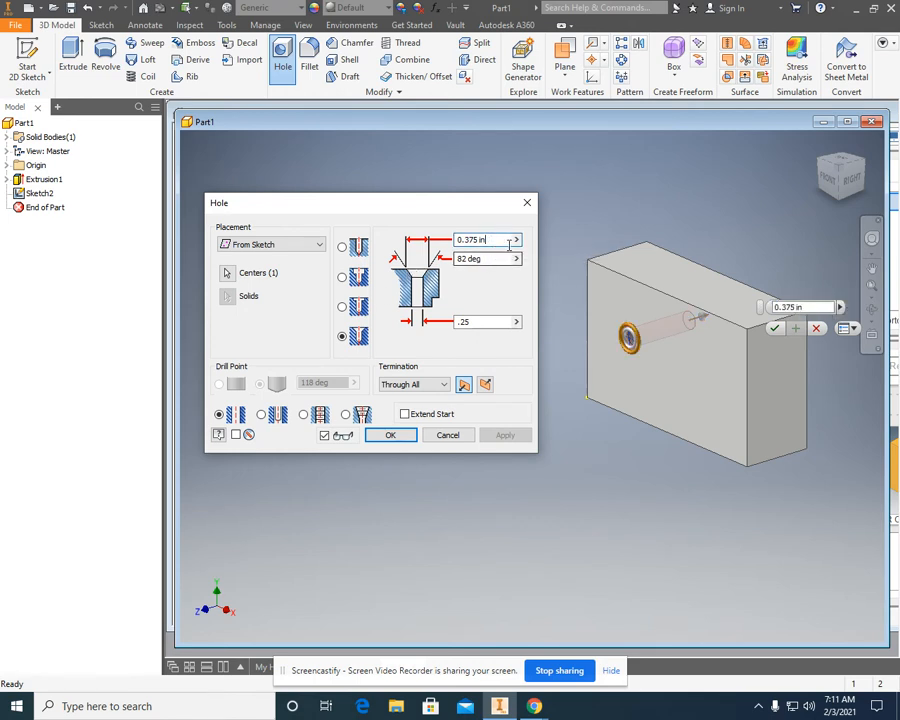
drag(486, 240, 457, 241)
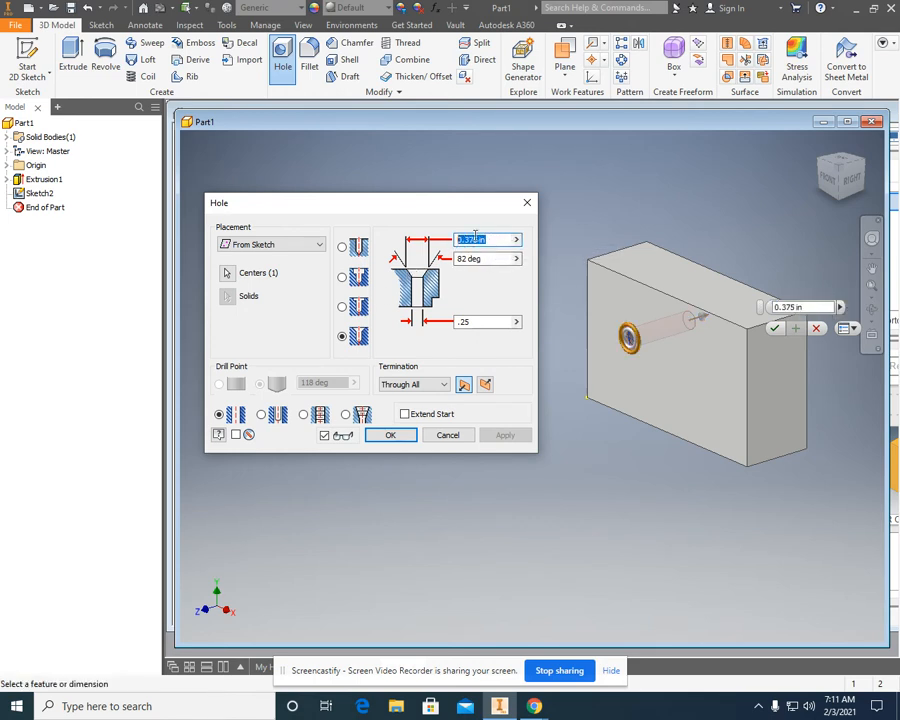
text(.5)
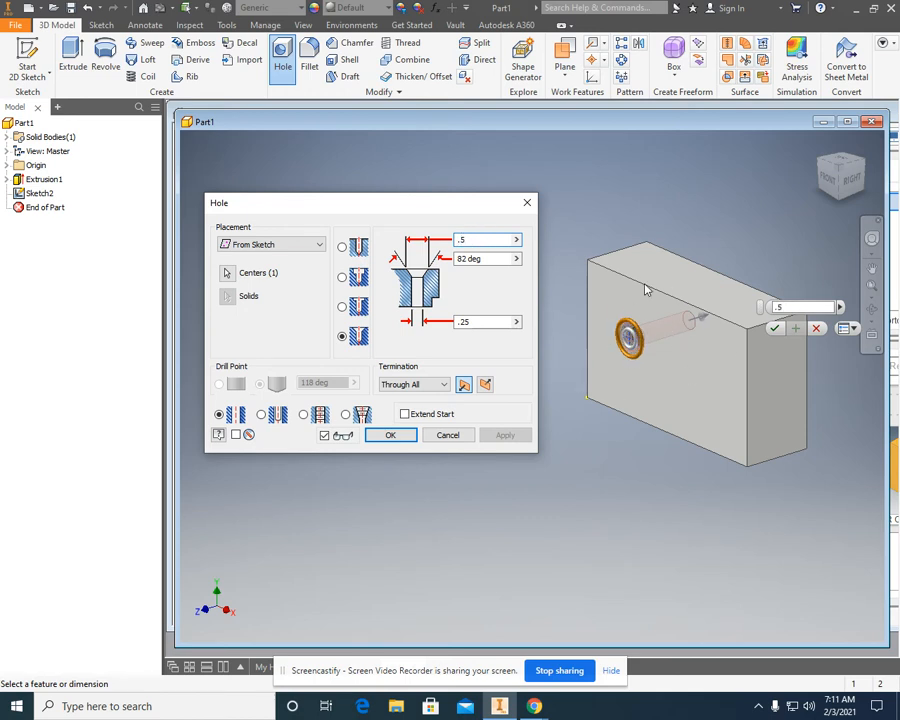
double_click(485, 241)
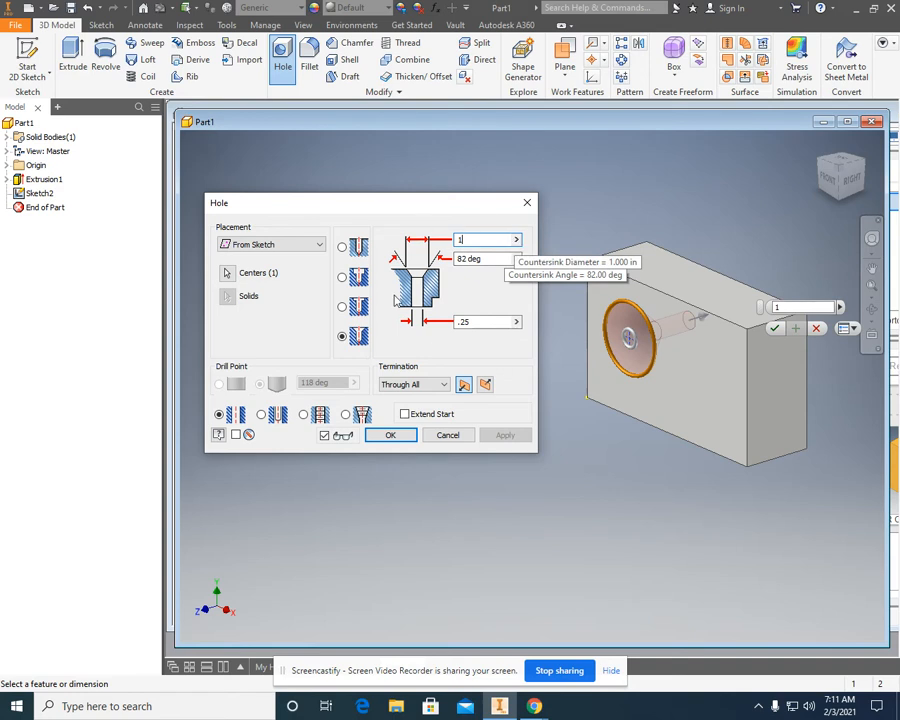
- Set the countersunk hole's termination to Distance with a depth of 1 in and create the hole
click(405, 385)
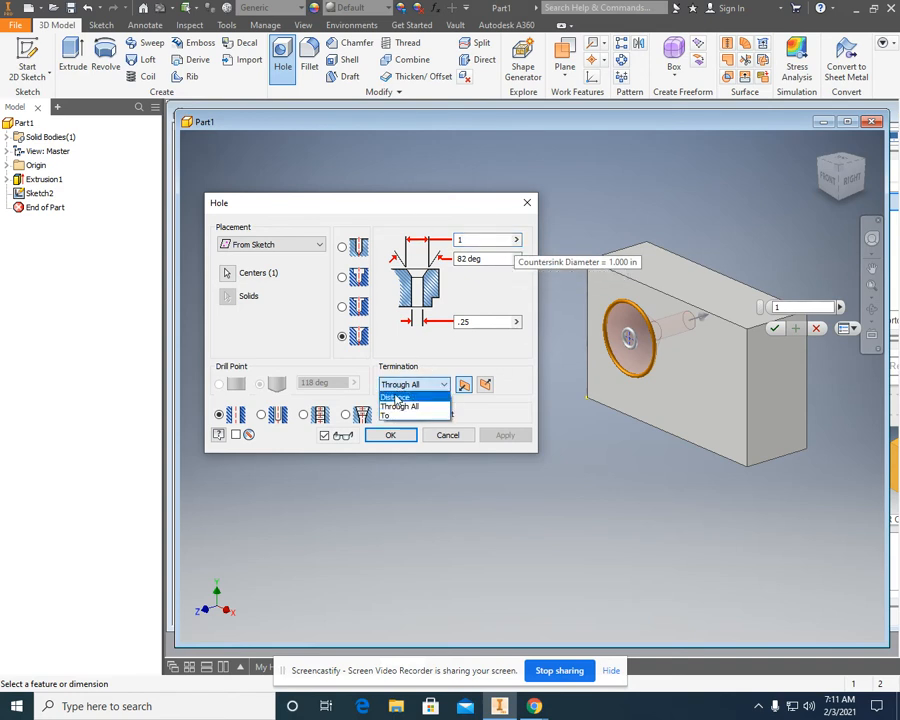
click(397, 397)
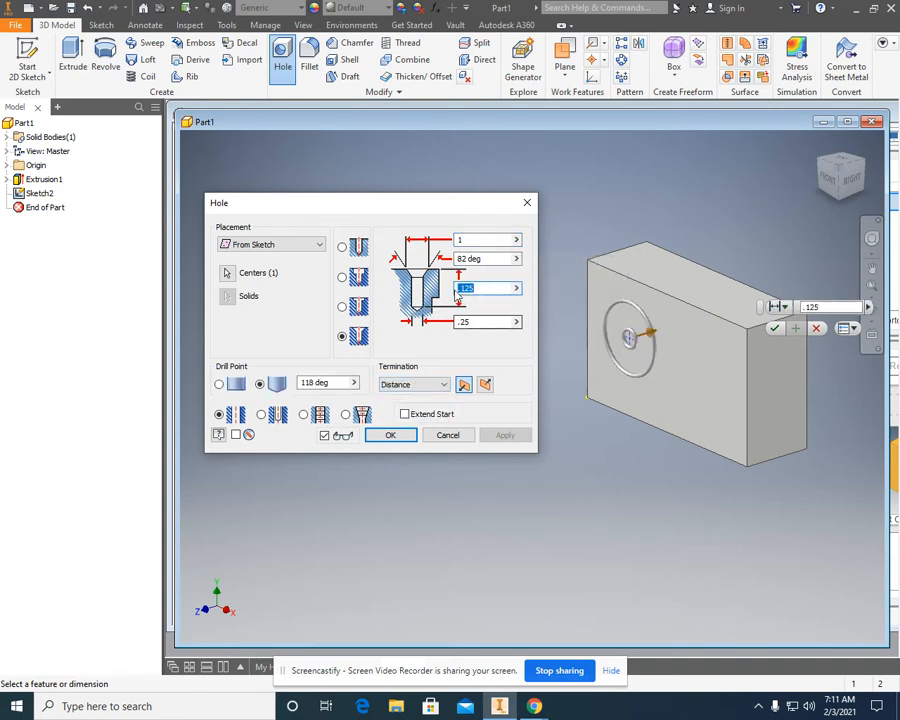
click(466, 291)
drag(466, 291, 446, 291)
text(1)
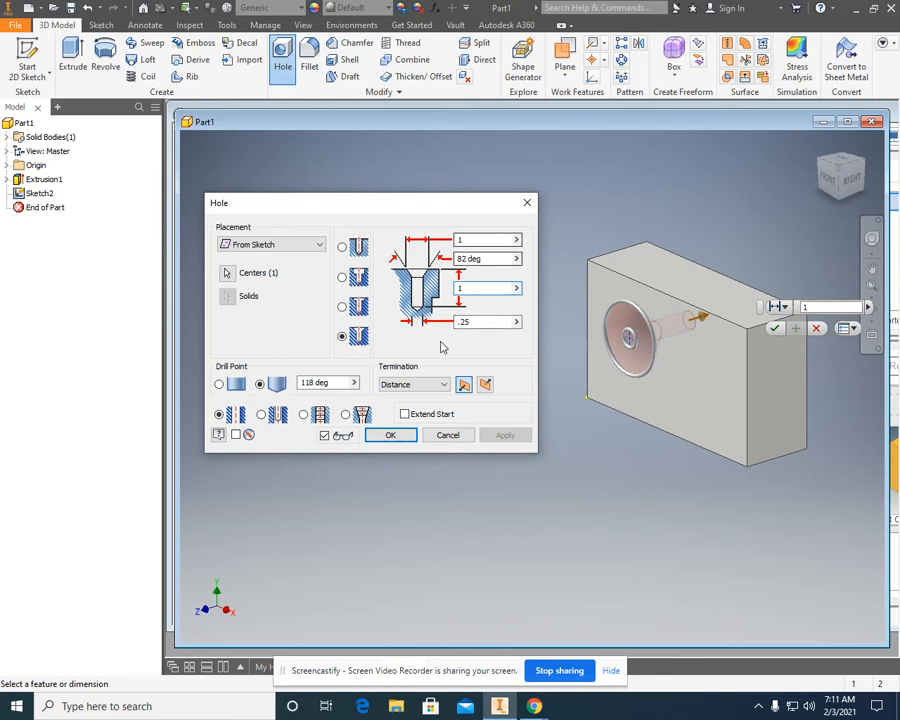
click(392, 436)
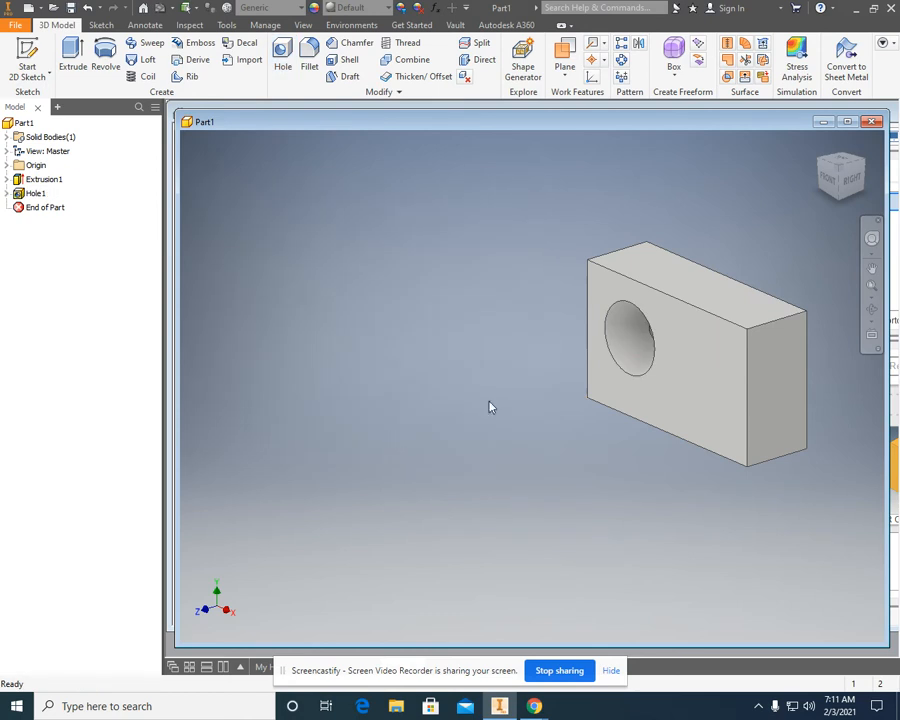
- Examine the countersunk hole from the front and from below, and review its feature settings without changing them
click(871, 310)
drag(622, 335, 763, 301)
right_click(763, 302)
click(812, 301)
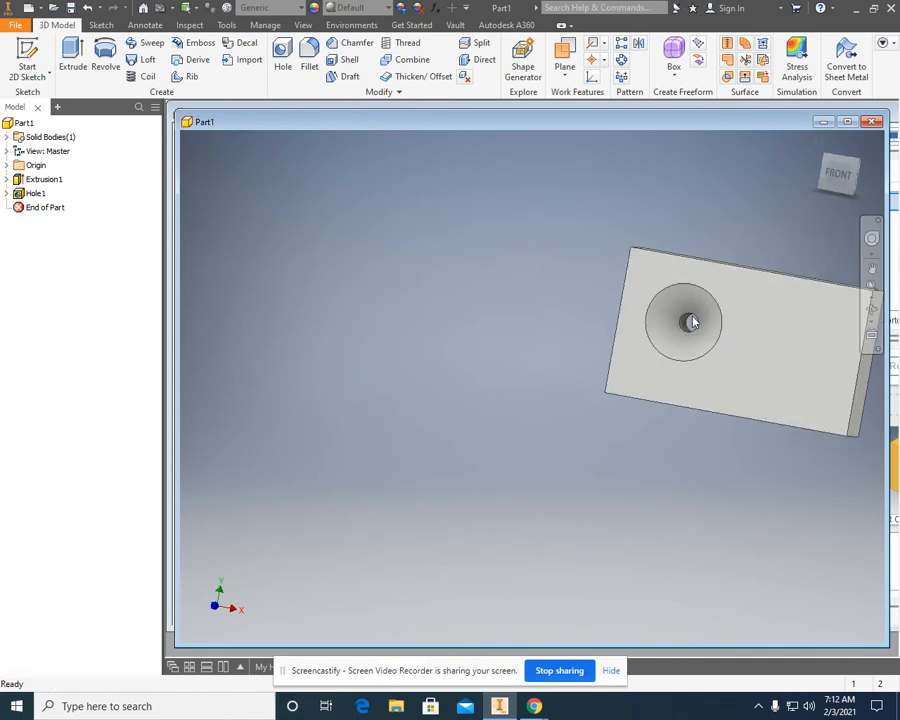
right_click(33, 196)
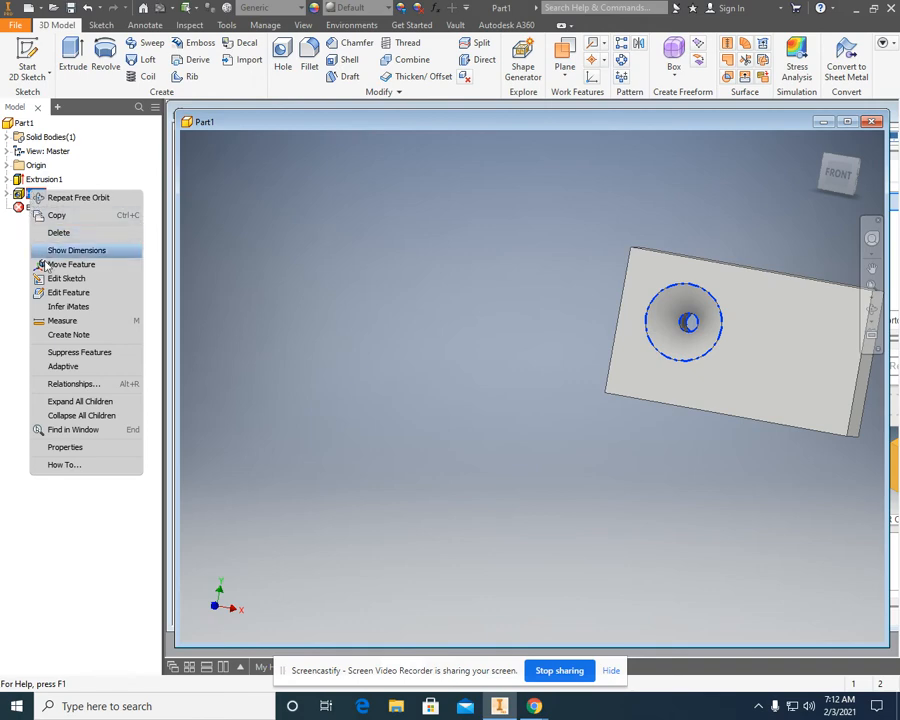
click(60, 293)
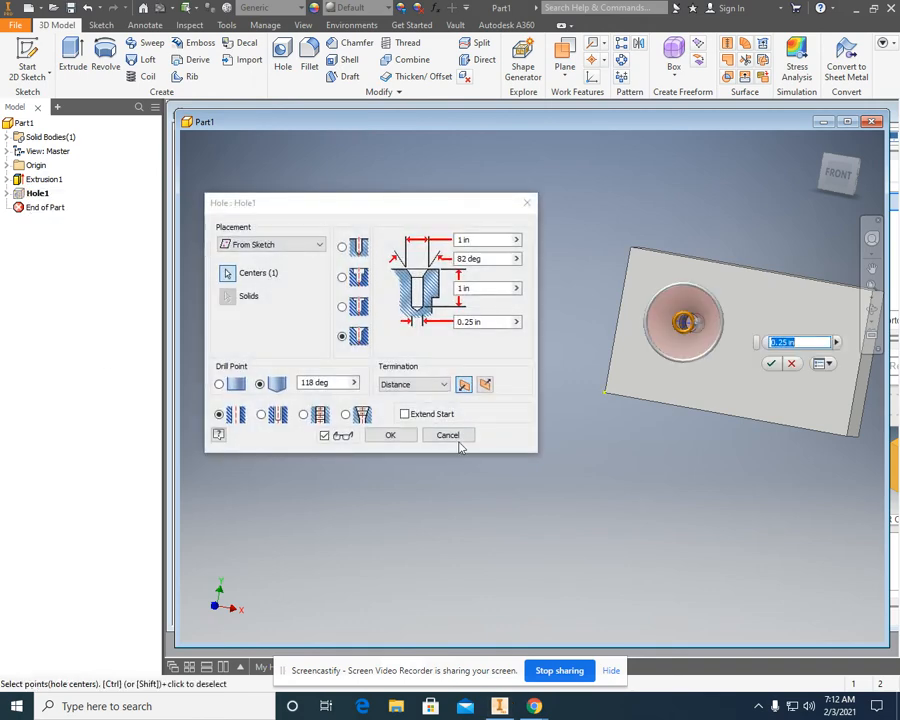
click(455, 437)
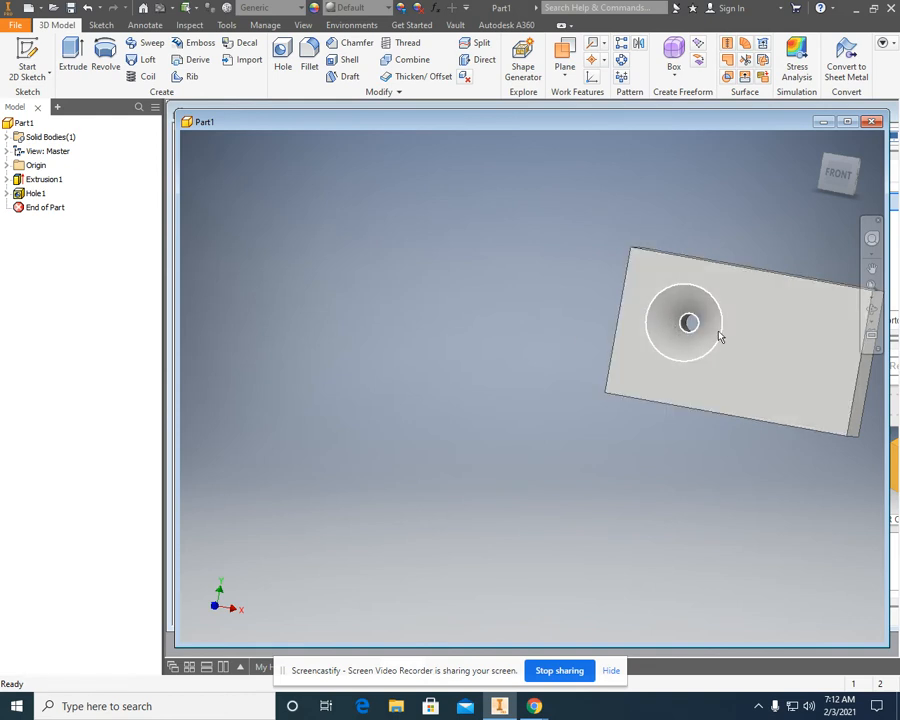
click(871, 310)
drag(790, 325, 656, 335)
right_click(656, 335)
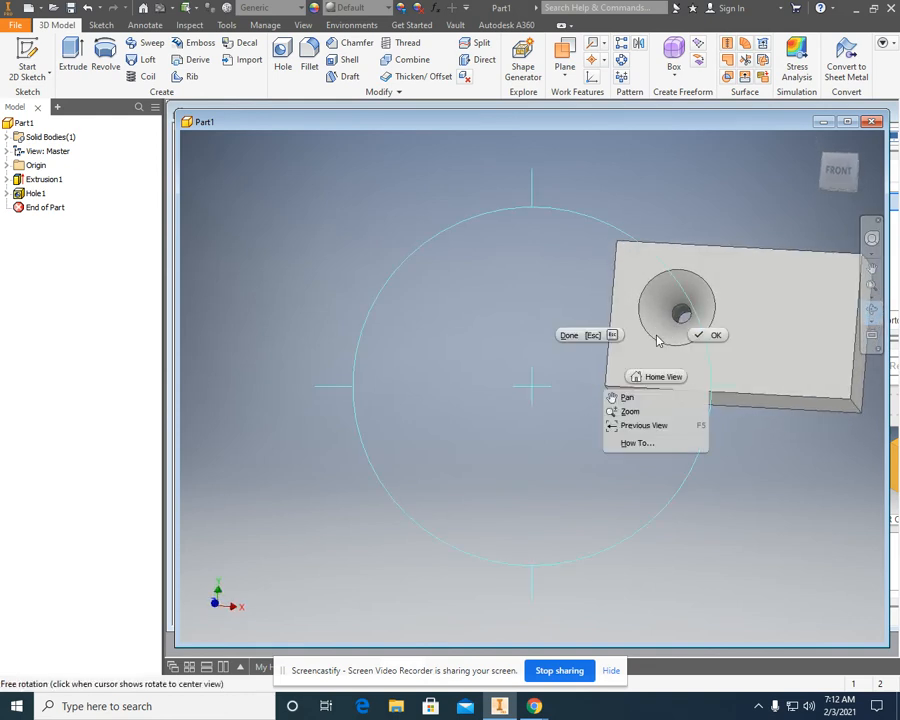
click(700, 333)
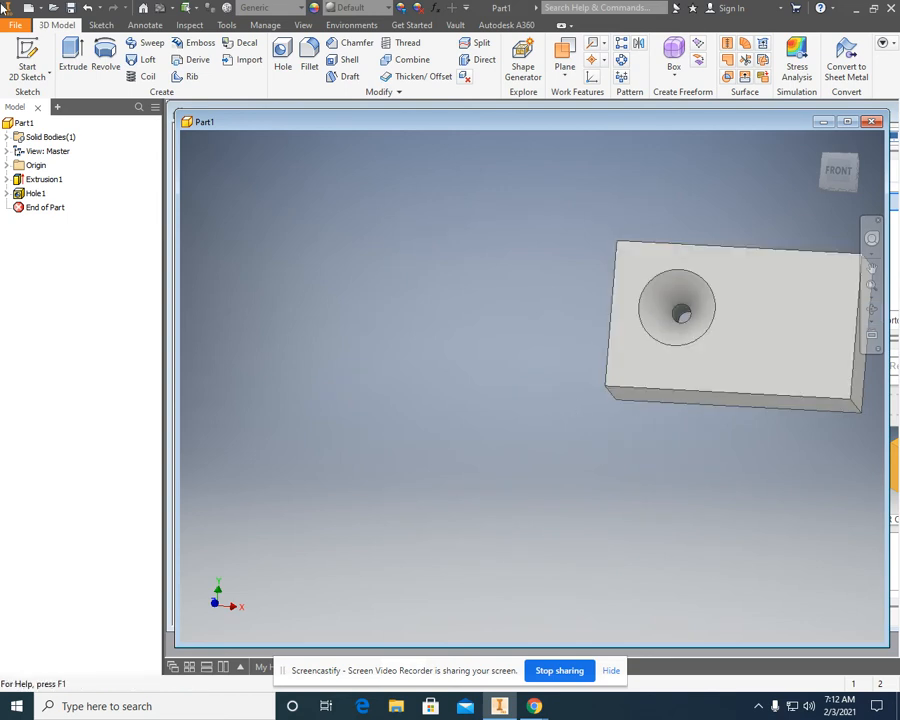
- Edit the existing hole feature and compare the counterbore and countersink types, ending on counterbore
right_click(36, 194)
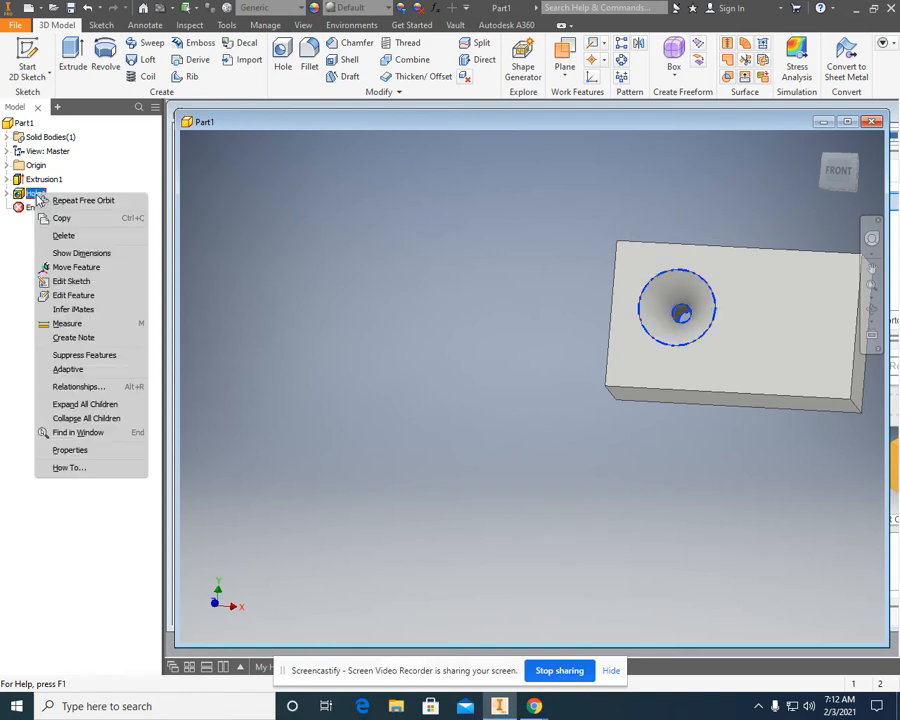
click(64, 296)
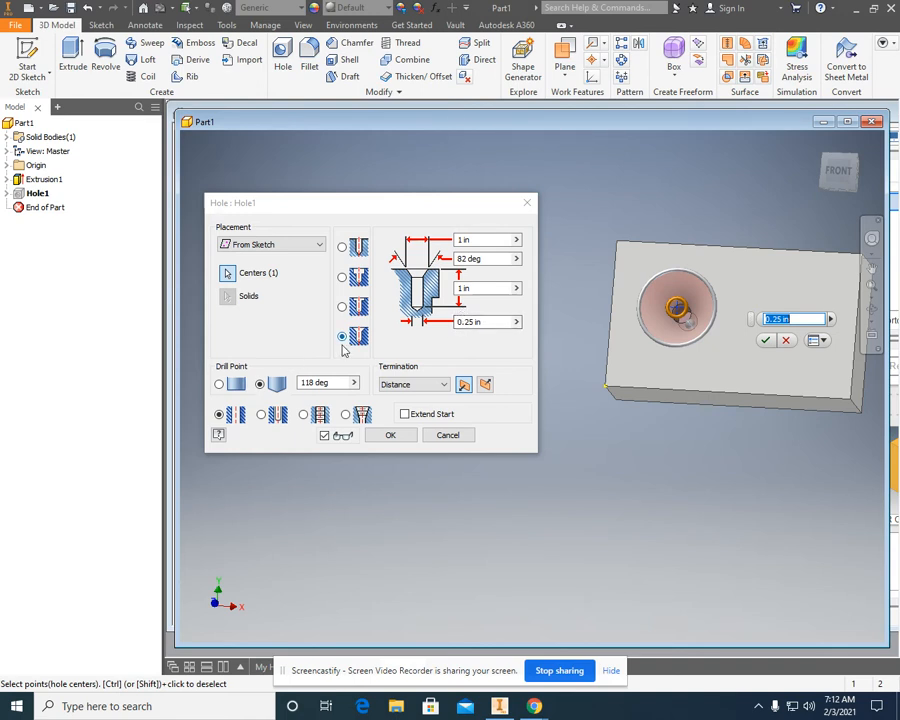
click(356, 278)
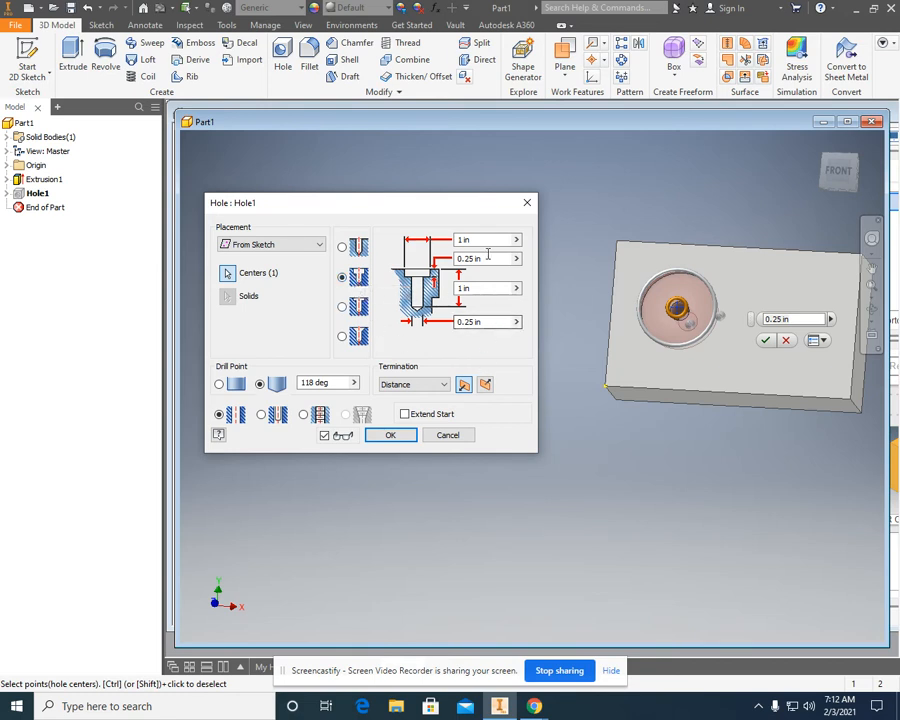
click(358, 338)
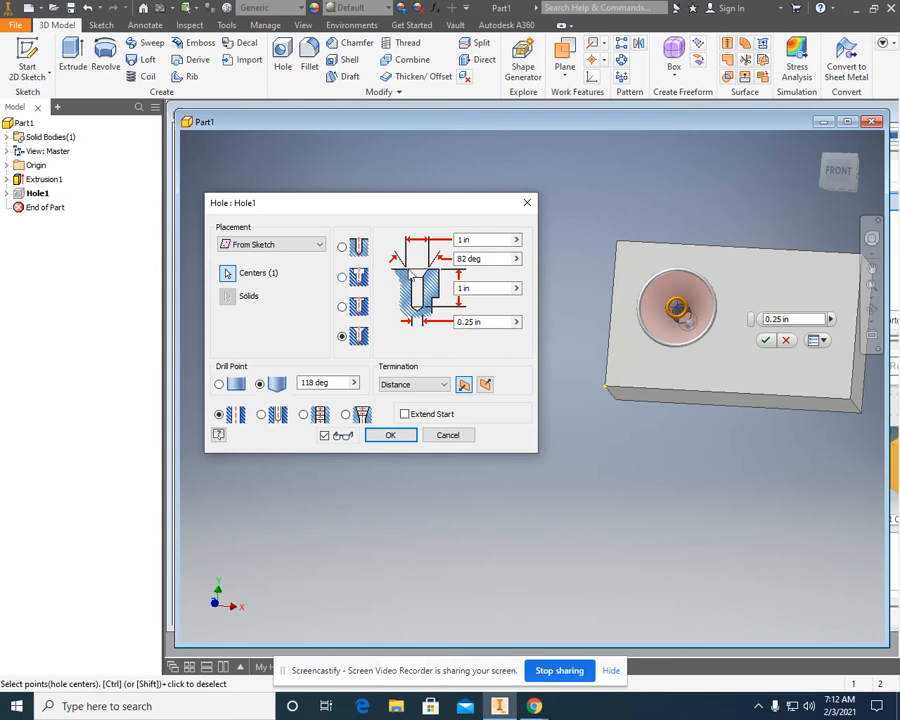
click(358, 277)
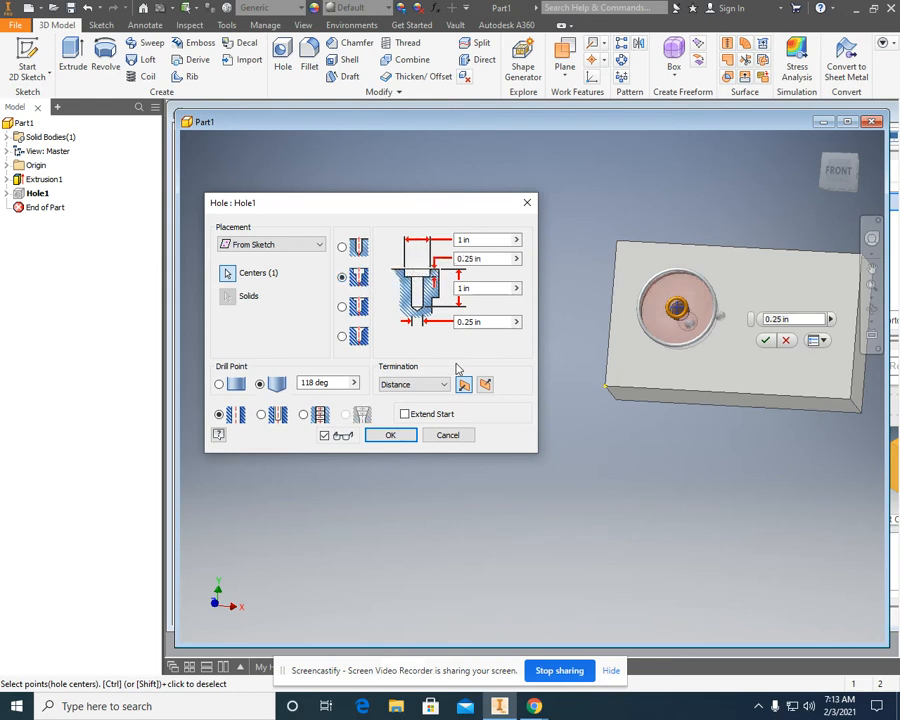
- Set the counterbore diameter to 0.5 in and the counterbore depth to 0.125 in
click(468, 241)
double_click(468, 241)
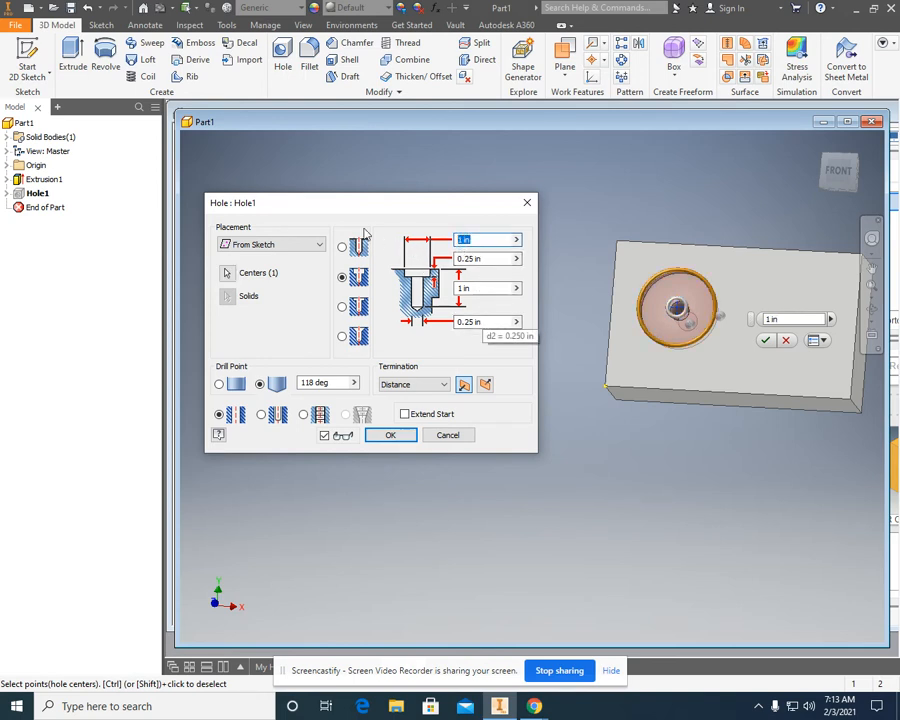
text(.5)
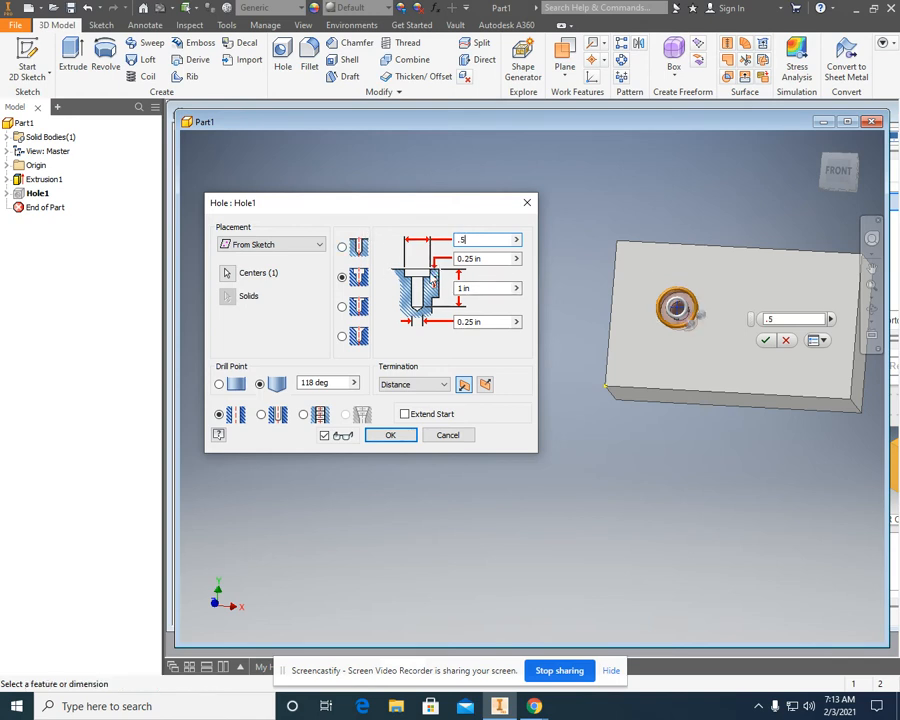
key(Tab)
text(.)
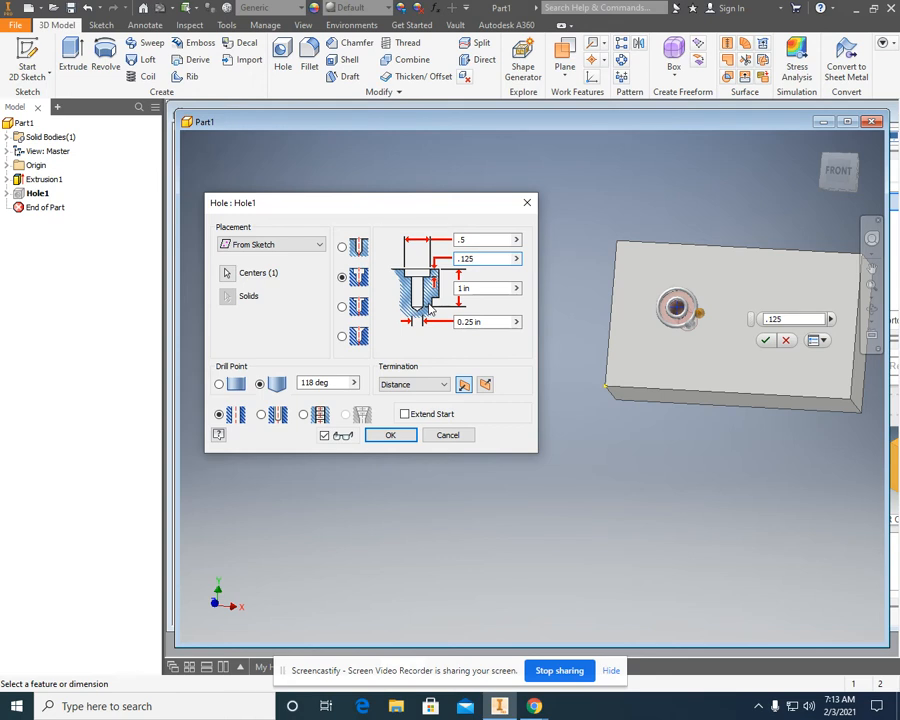
- Set the hole's total depth to 0.5 in and its drill diameter to 0.125 in, and apply the edit
click(484, 288)
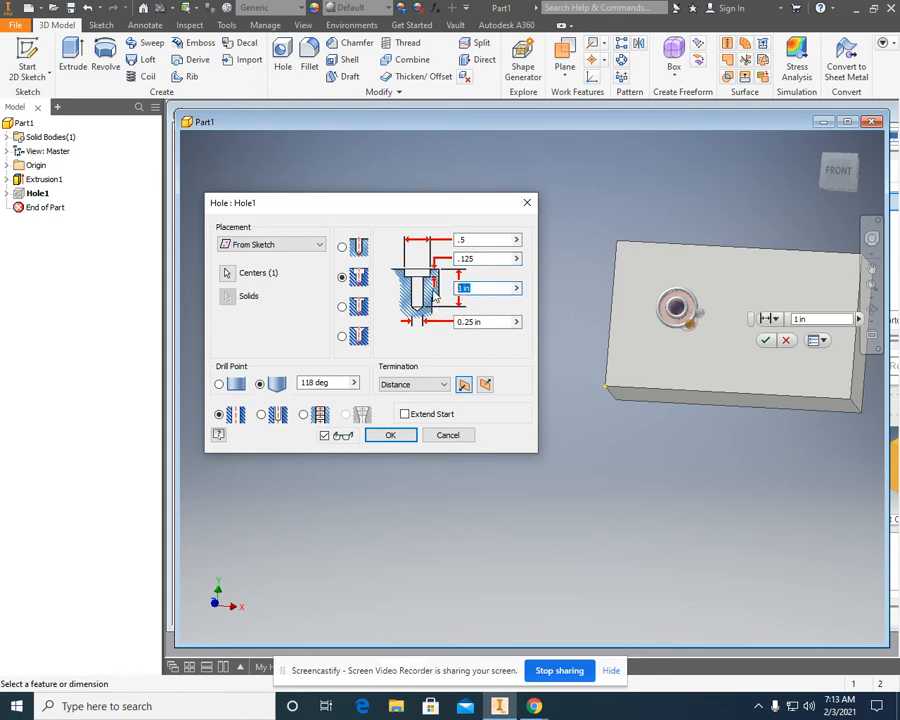
text(.5)
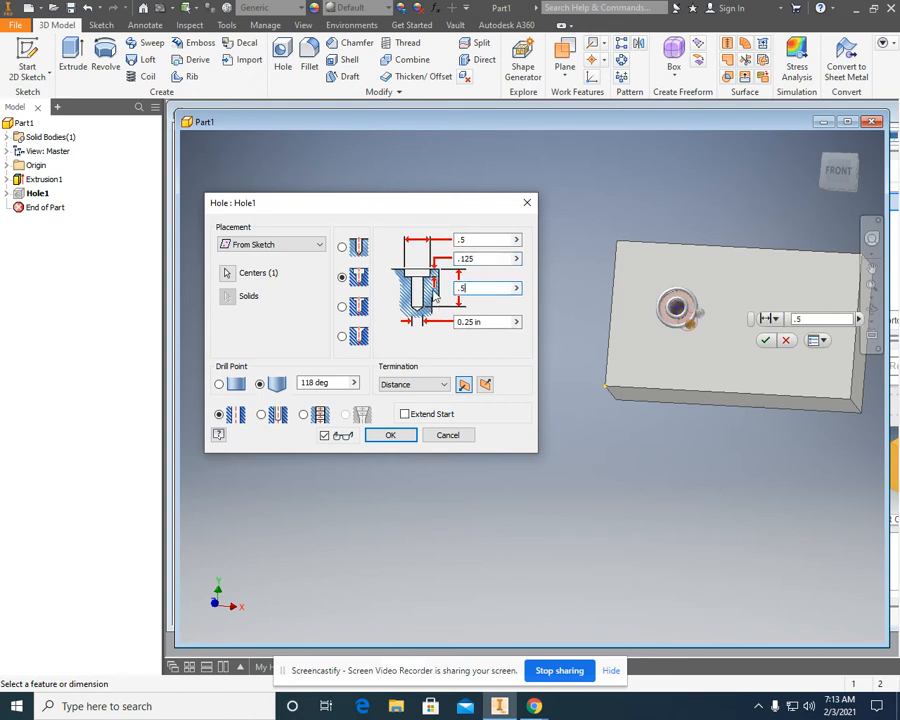
click(484, 322)
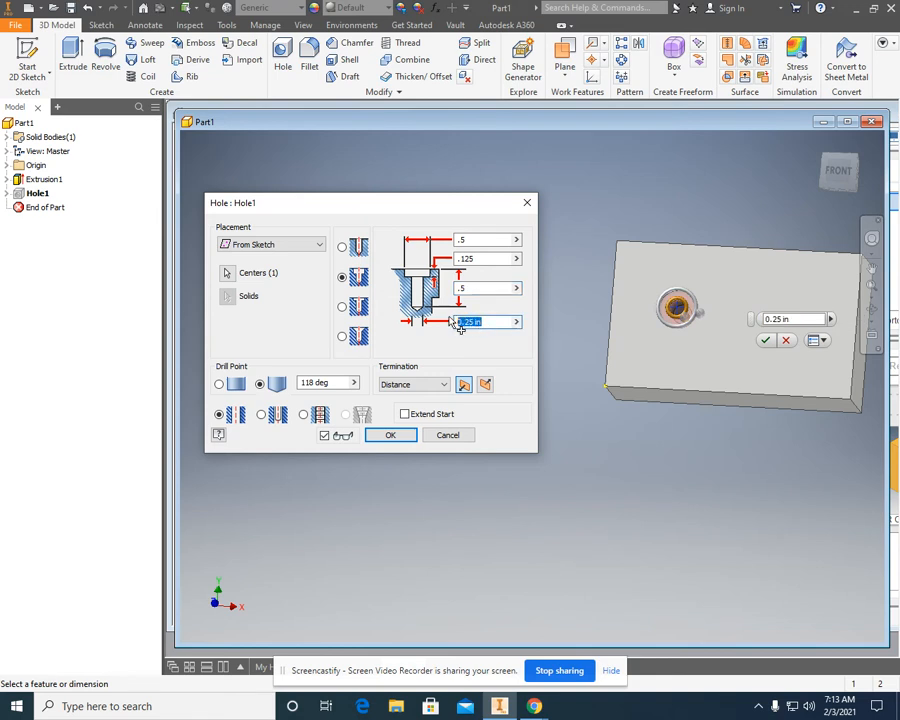
text(.125)
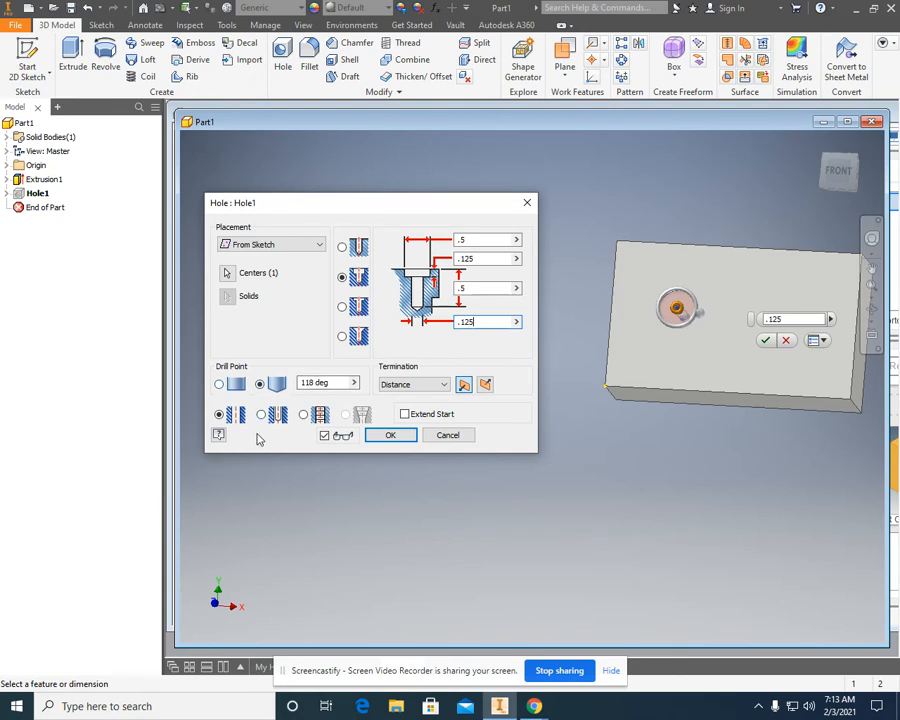
click(395, 435)
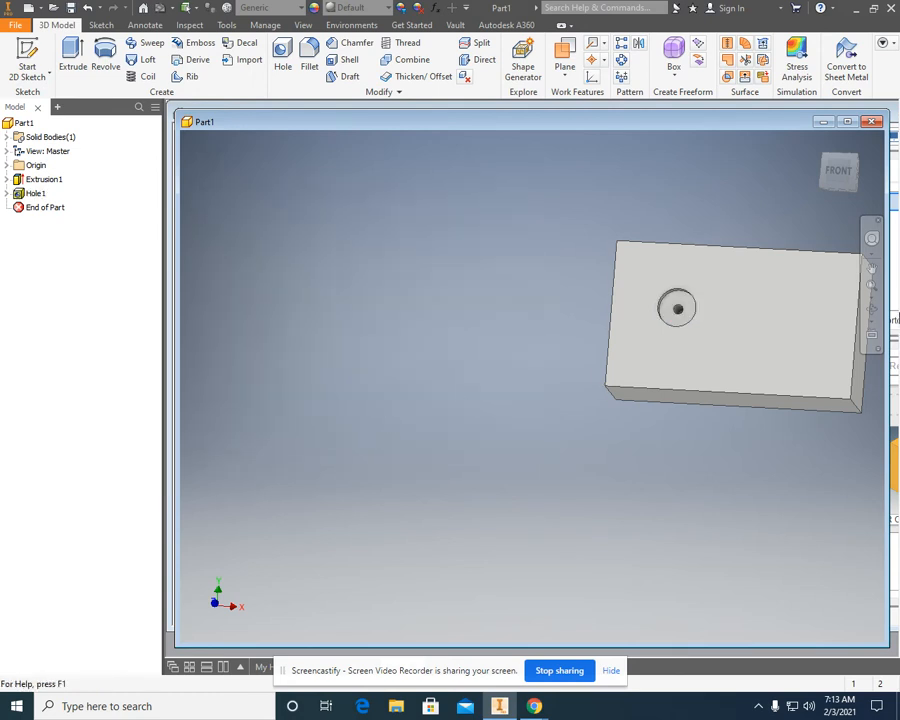
- Inspect the counterbored hole and delete the hole feature together with its consumed sketch
click(869, 309)
drag(621, 293, 535, 323)
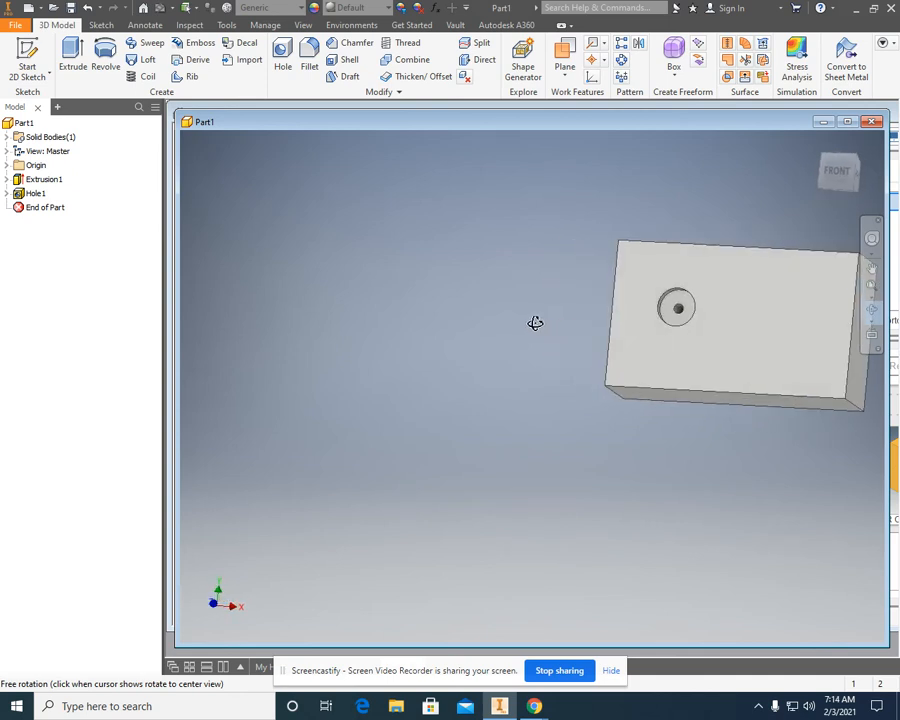
right_click(556, 322)
click(600, 317)
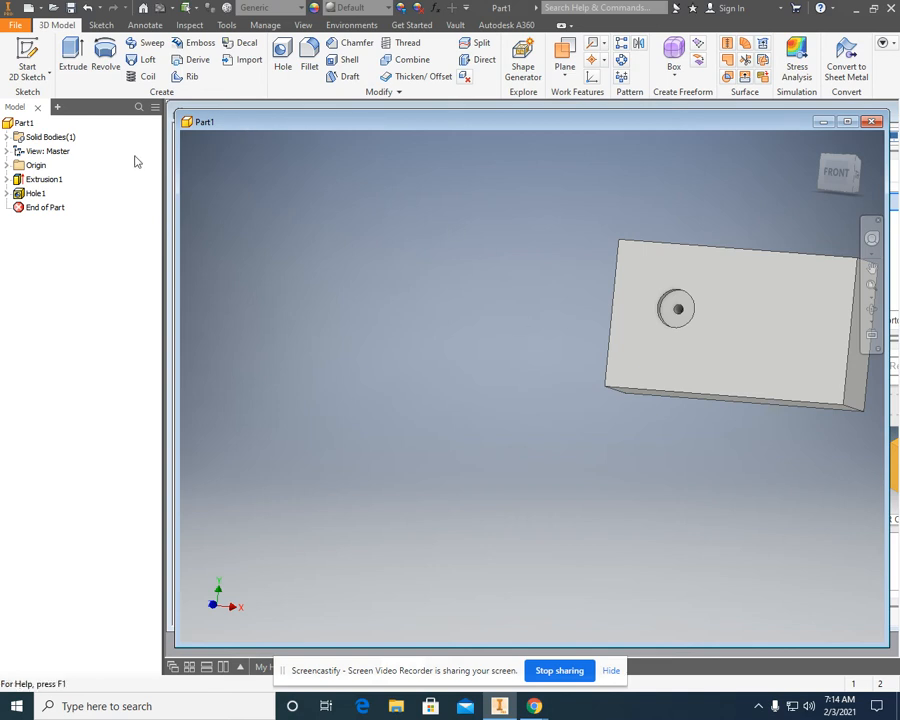
right_click(40, 198)
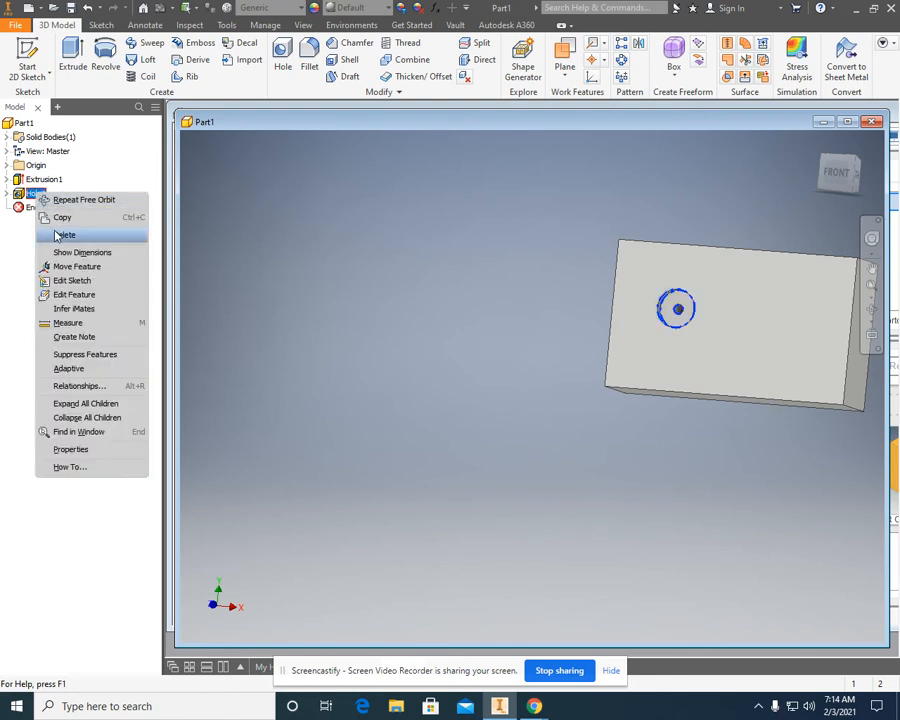
click(58, 235)
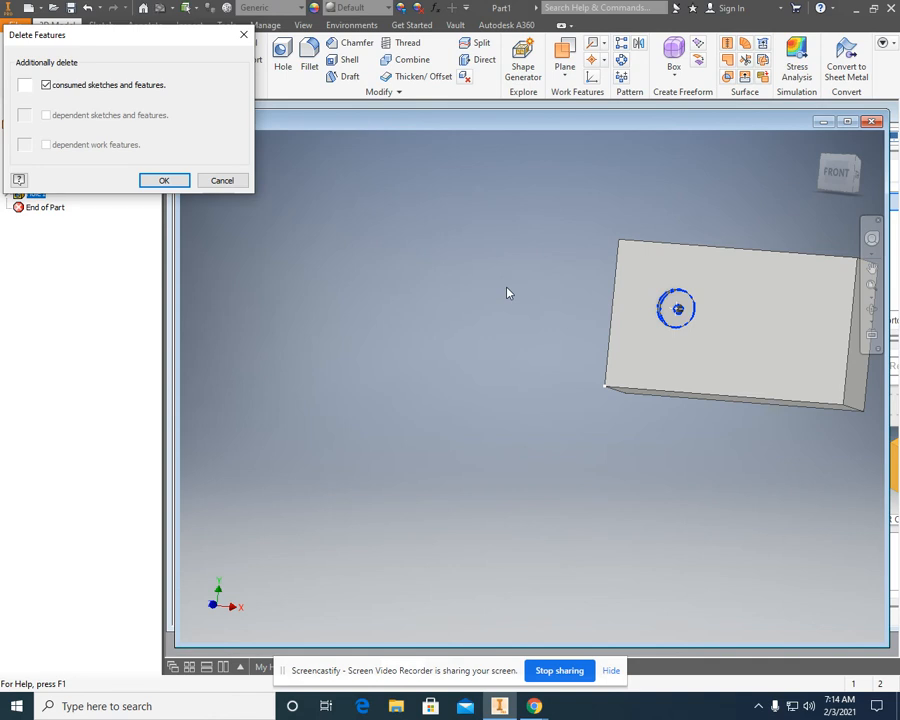
click(165, 180)
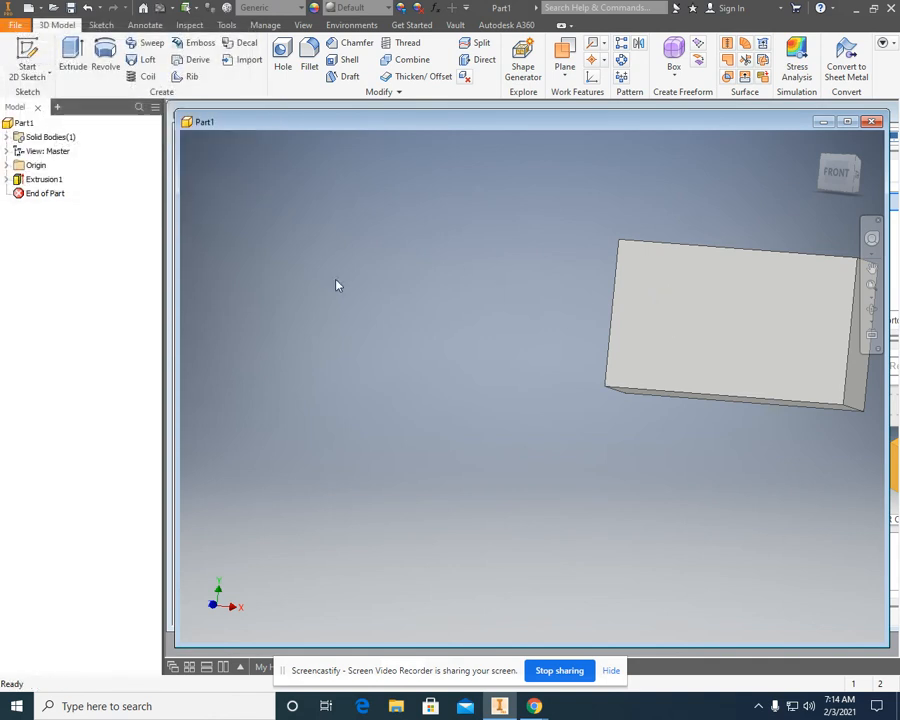
- Start a new 2D sketch on the block's front face
middle_drag(546, 342, 425, 348)
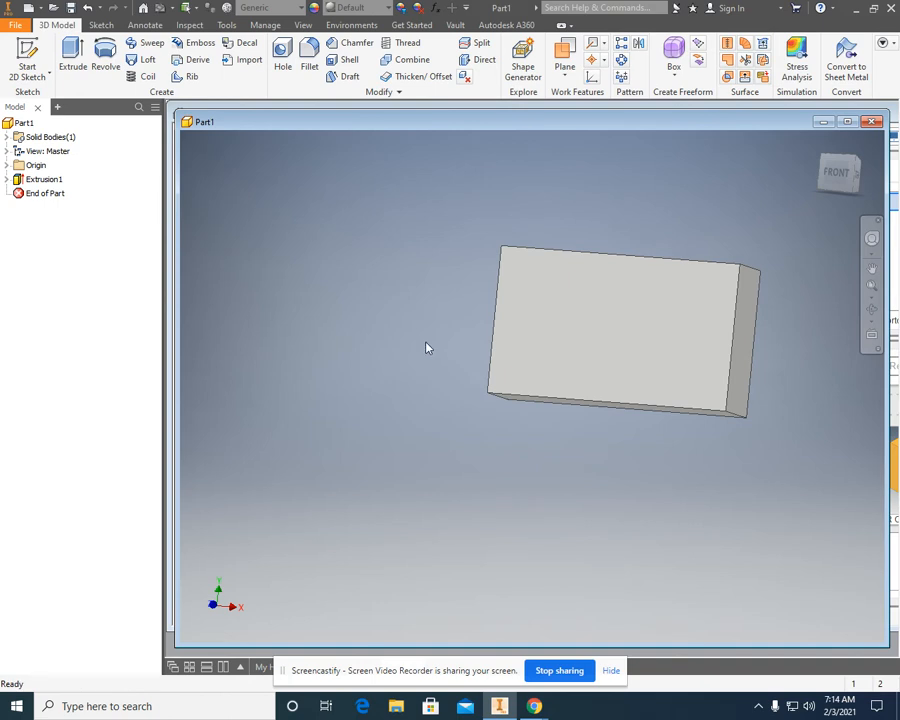
click(30, 58)
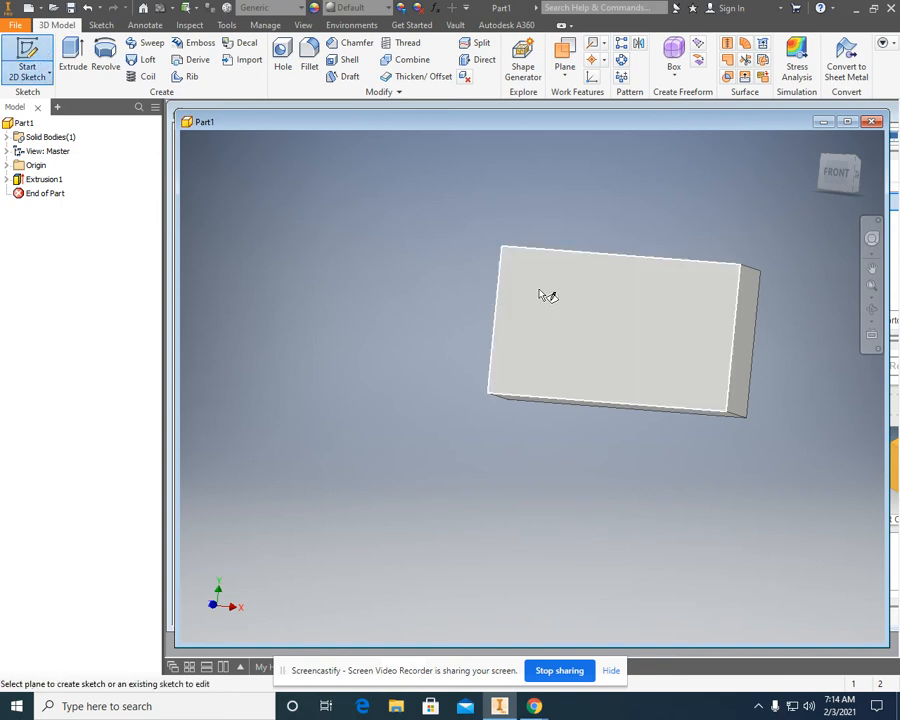
click(560, 303)
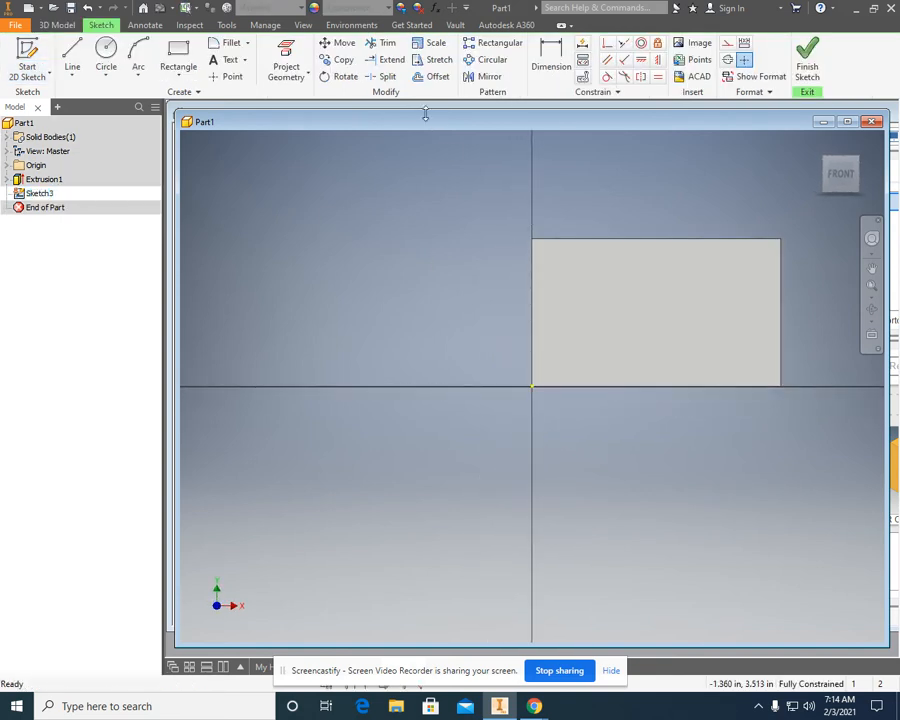
- Place three sketch points on the front face, at the left, upper middle and right, and finish the sketch
click(214, 79)
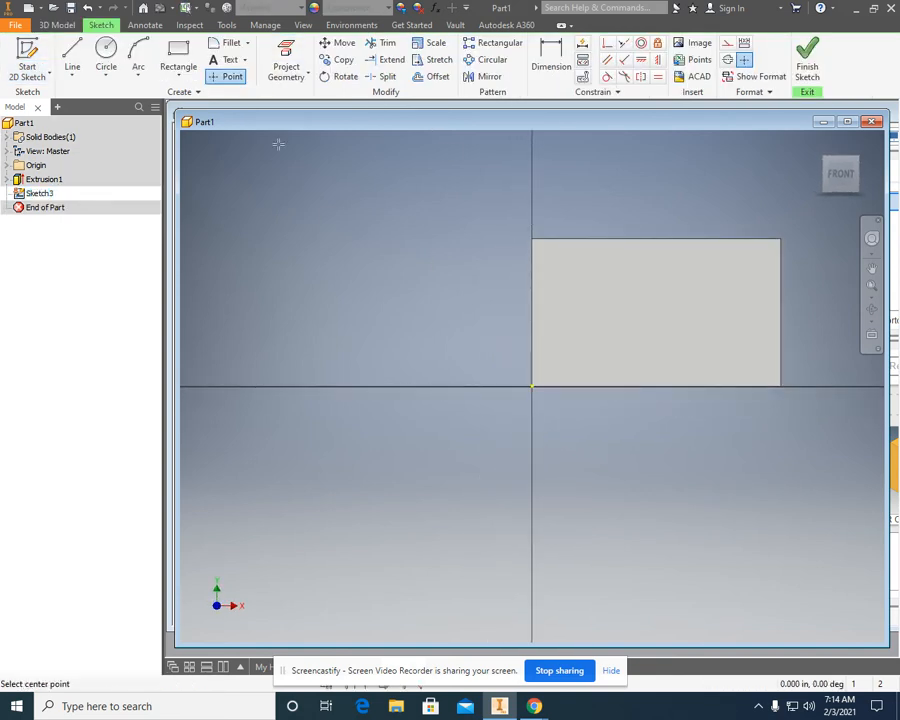
click(568, 328)
click(629, 288)
click(707, 323)
right_click(707, 288)
click(756, 286)
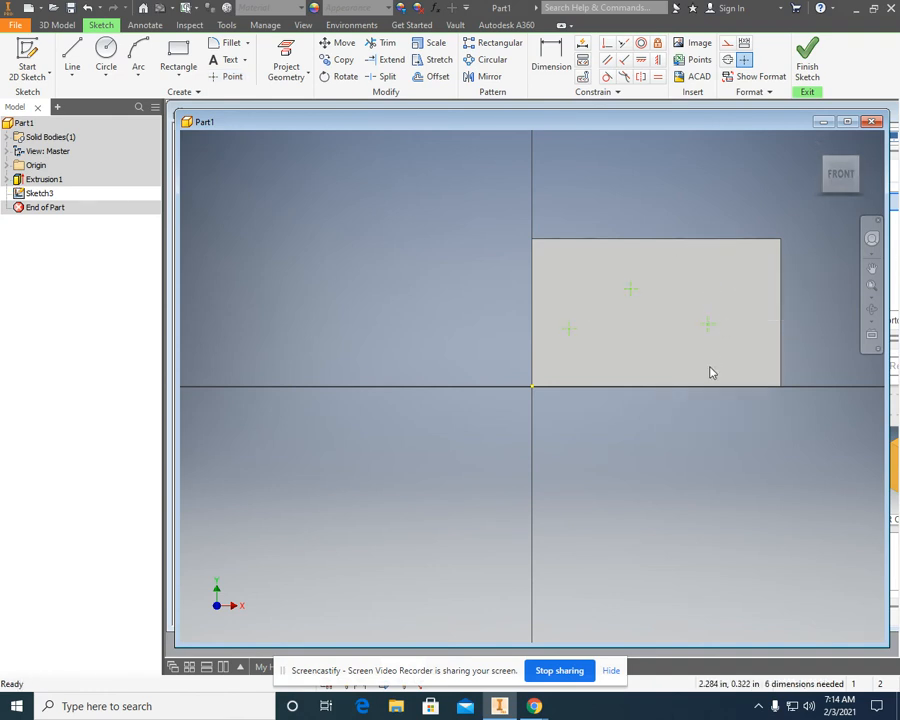
click(872, 309)
drag(619, 340, 573, 334)
right_click(562, 357)
click(609, 359)
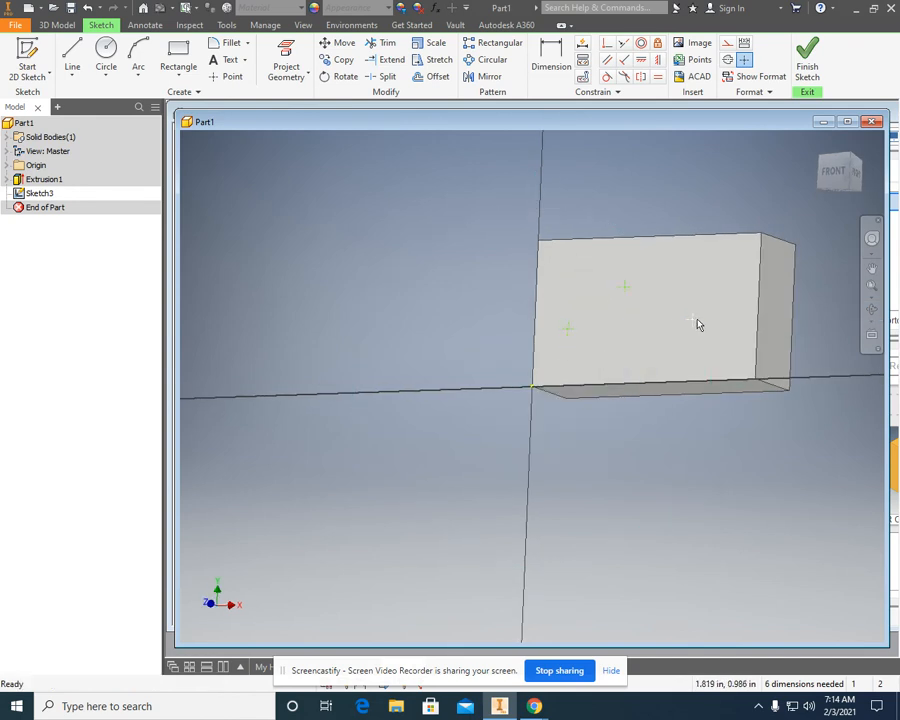
click(806, 56)
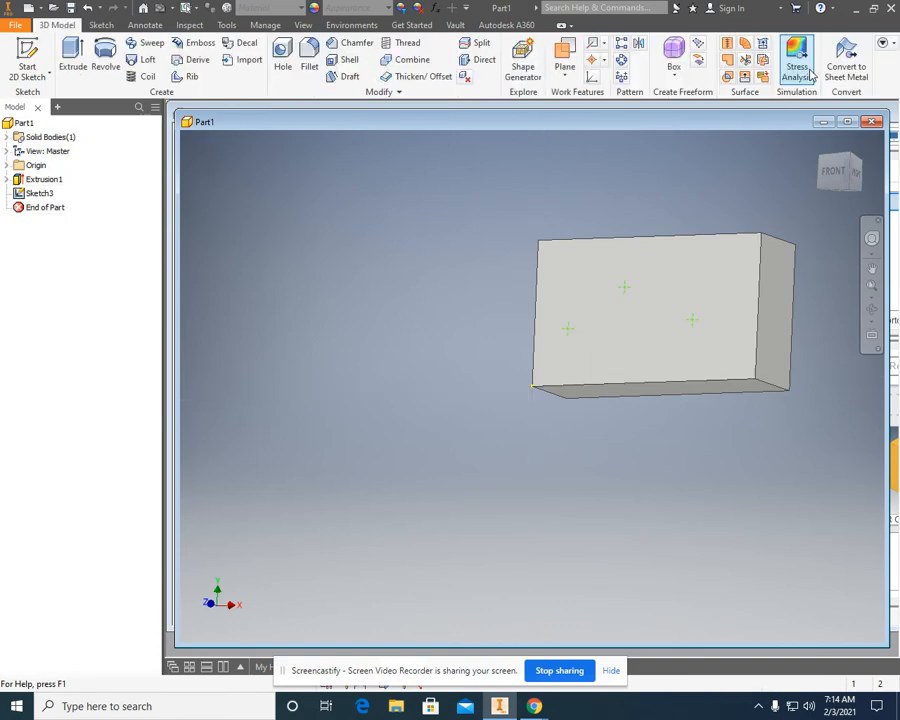
- Start the Hole feature on the three sketch points and choose the plain drilled type with Through All termination
click(283, 56)
drag(360, 207, 293, 189)
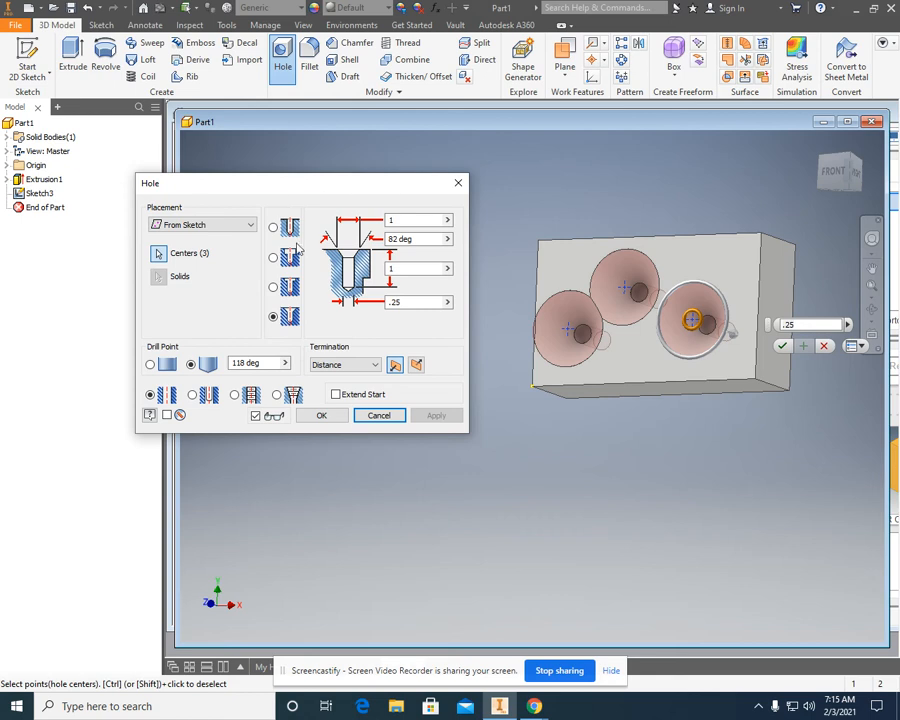
click(274, 228)
click(345, 364)
click(331, 388)
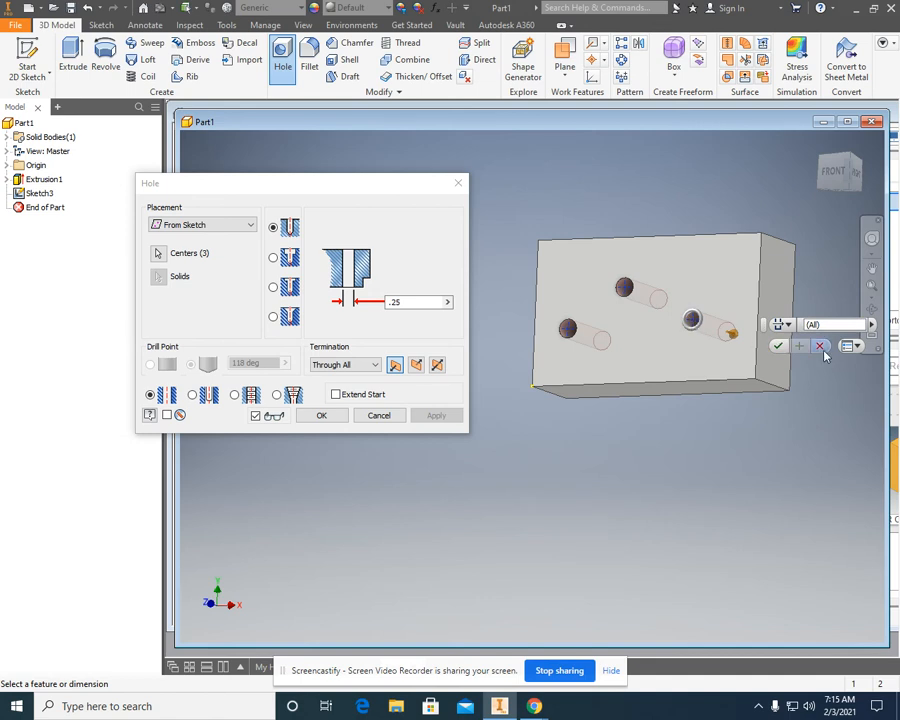
click(871, 324)
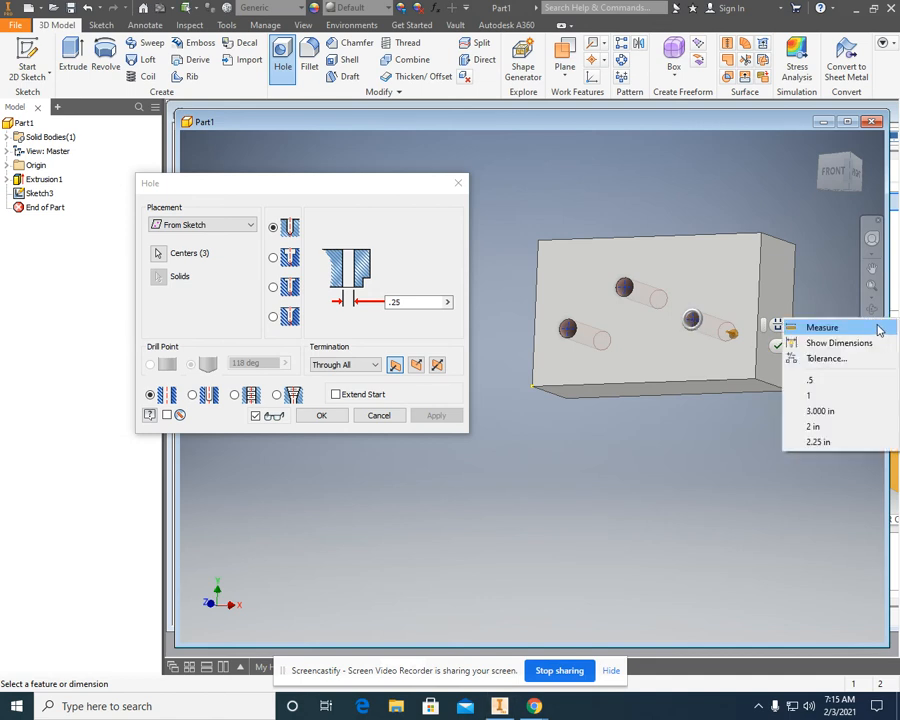
click(546, 383)
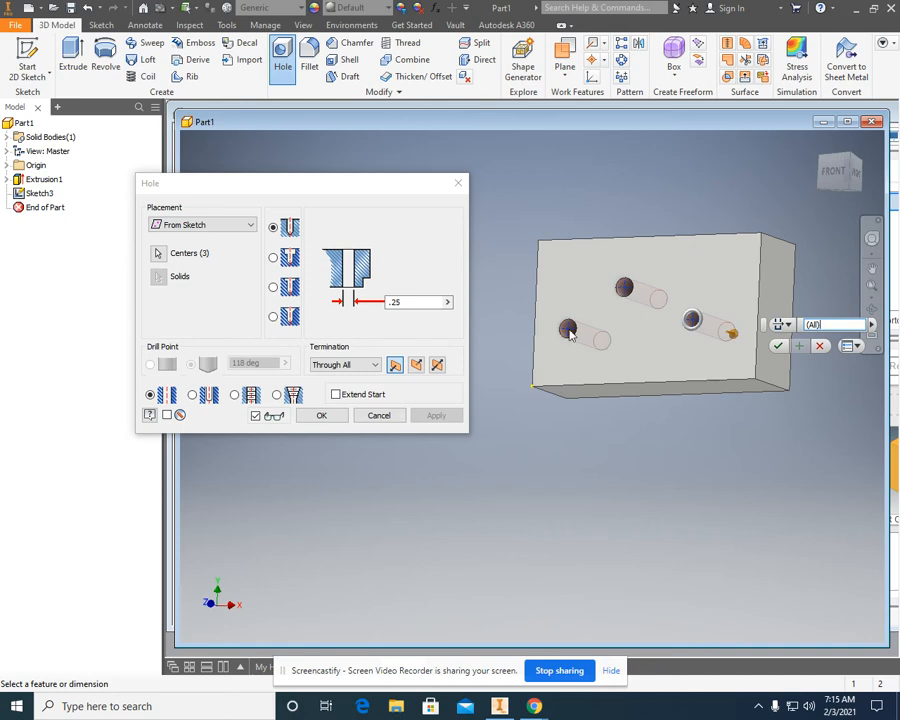
click(370, 416)
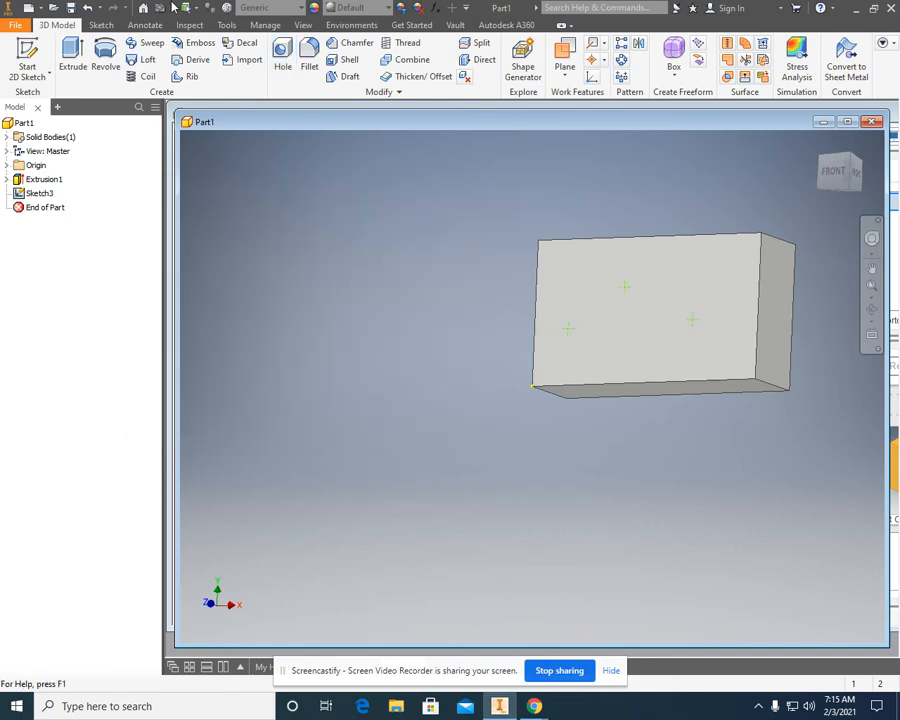
click(284, 58)
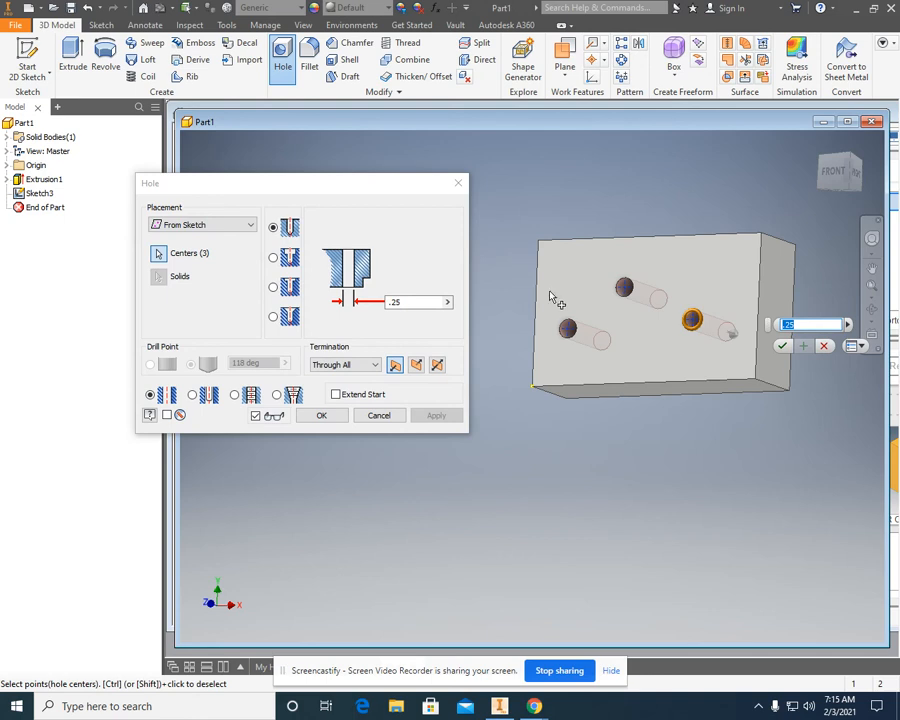
ctrl+click(568, 330)
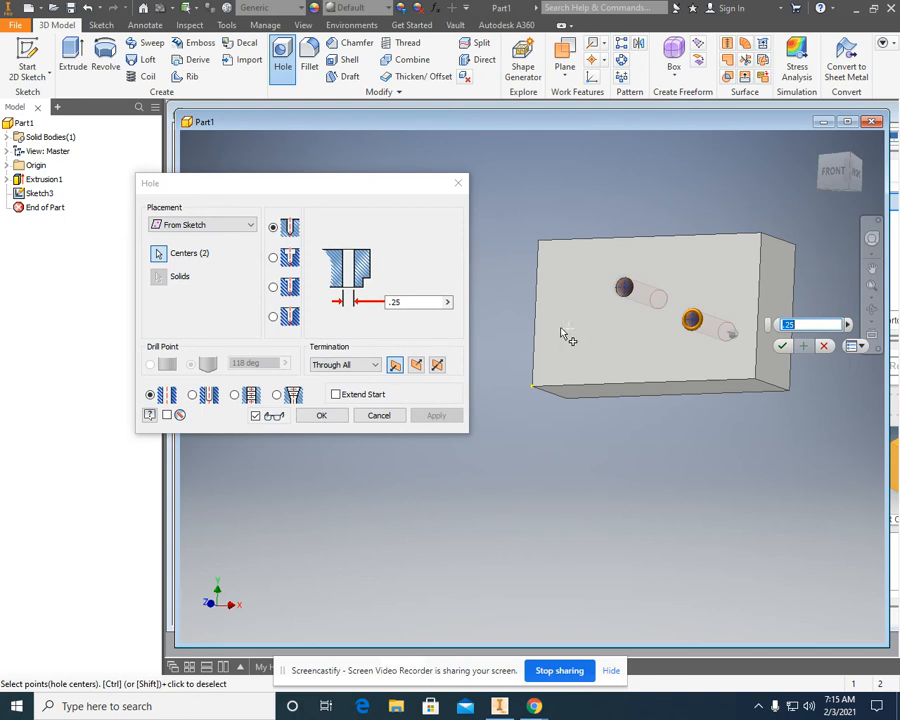
ctrl+click(621, 292)
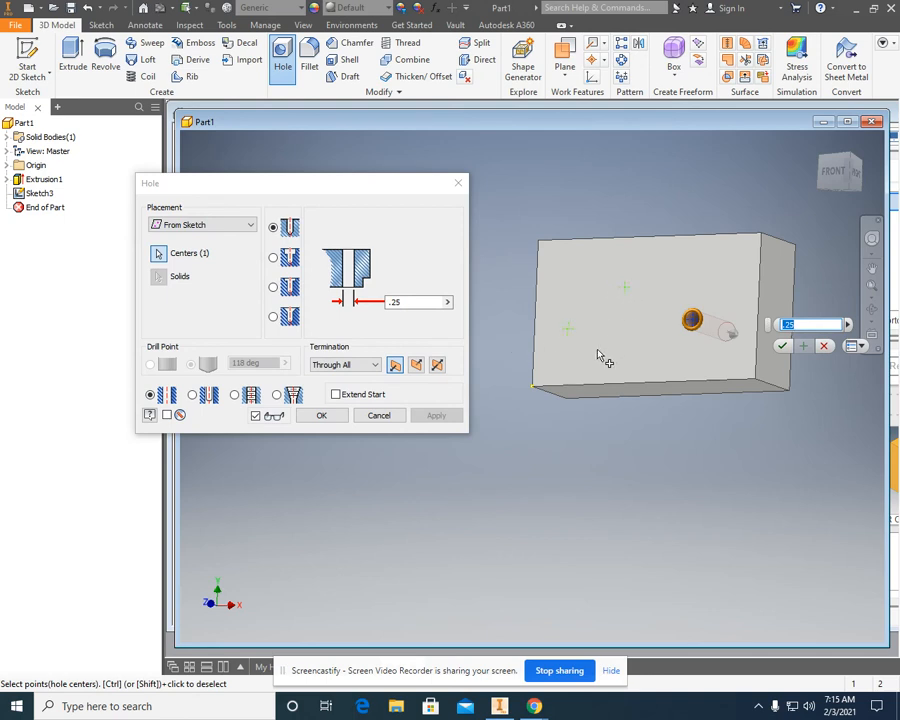
click(379, 415)
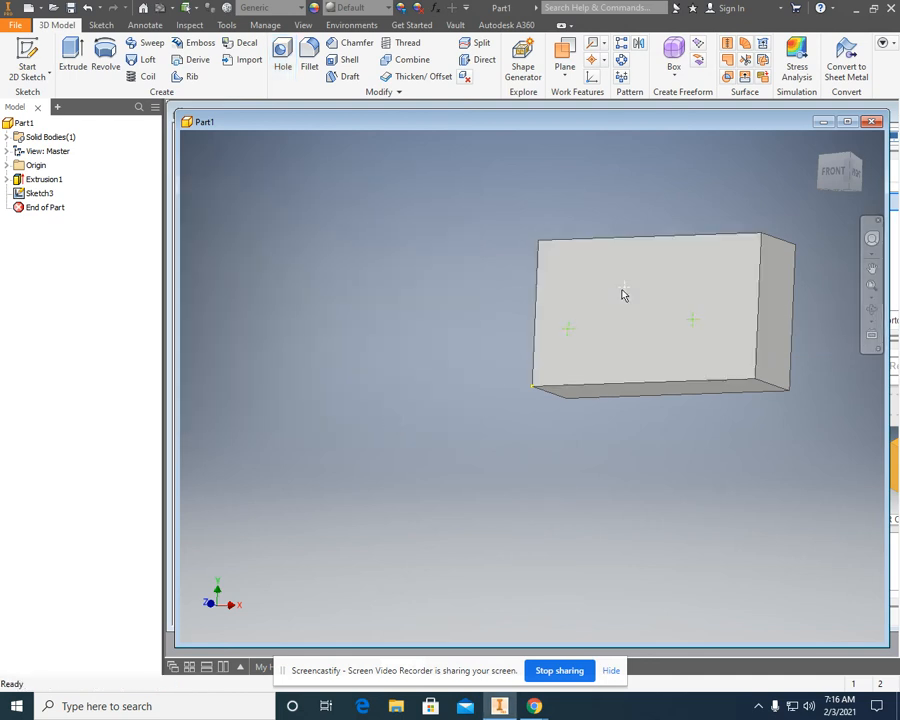
- Create a drilled Through All hole on the right-hand point only, deselecting the left and upper middle centers
click(282, 55)
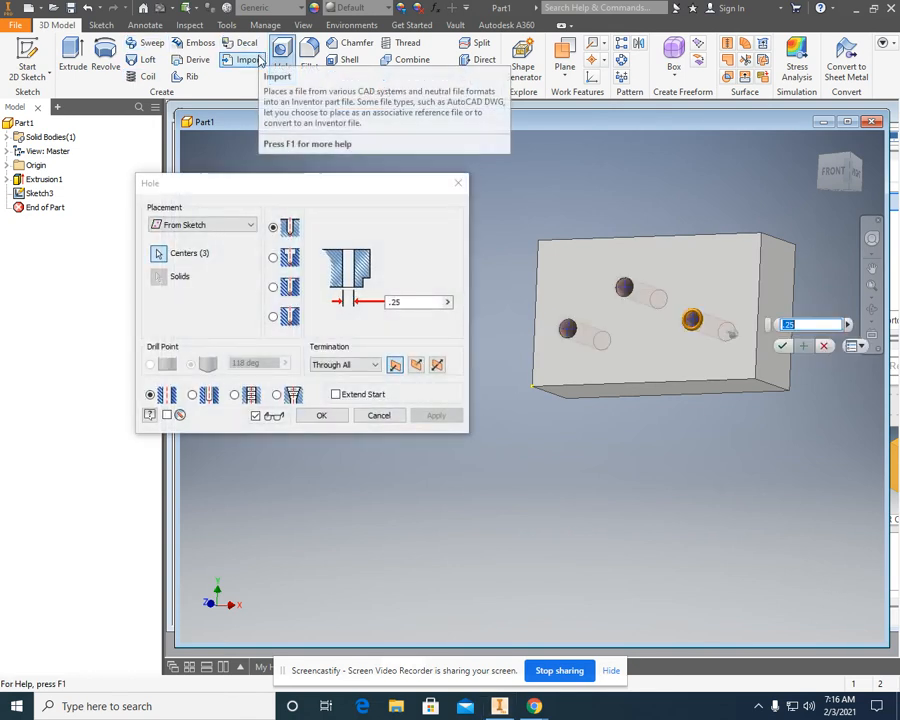
ctrl+click(567, 330)
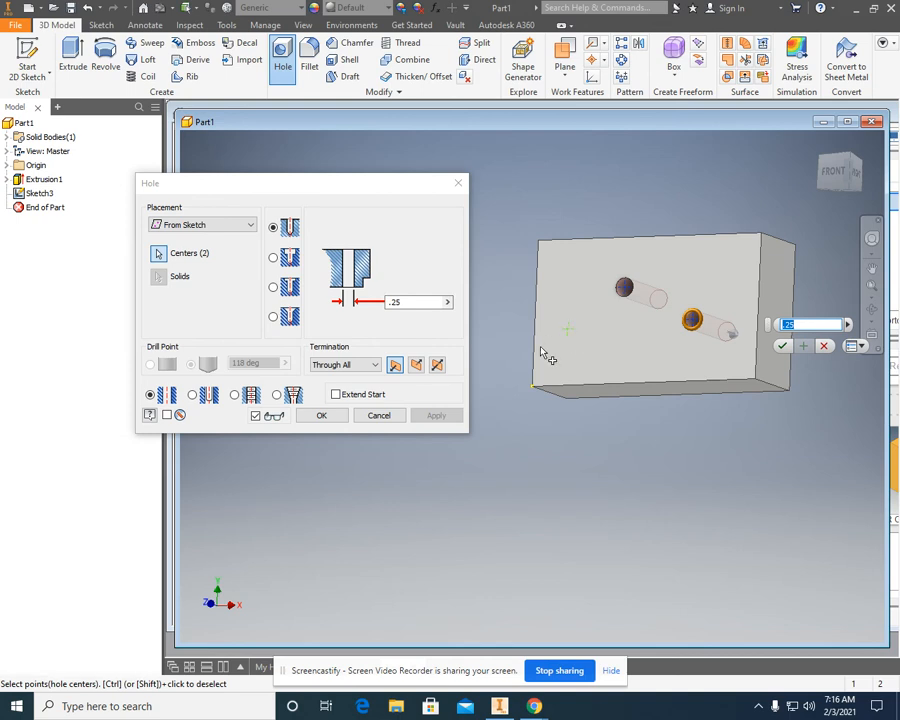
ctrl+click(626, 289)
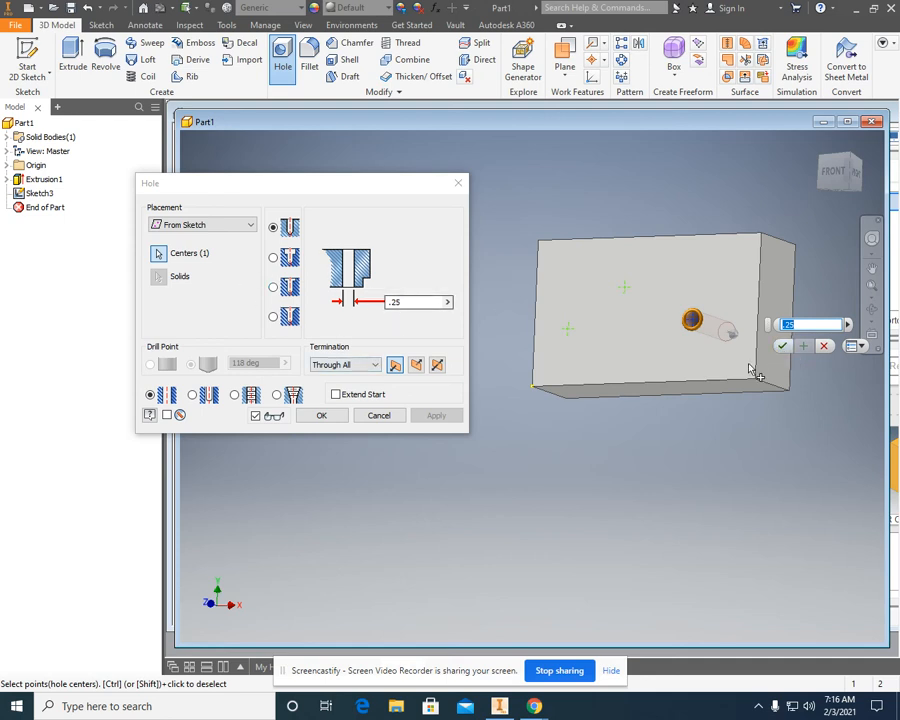
click(781, 347)
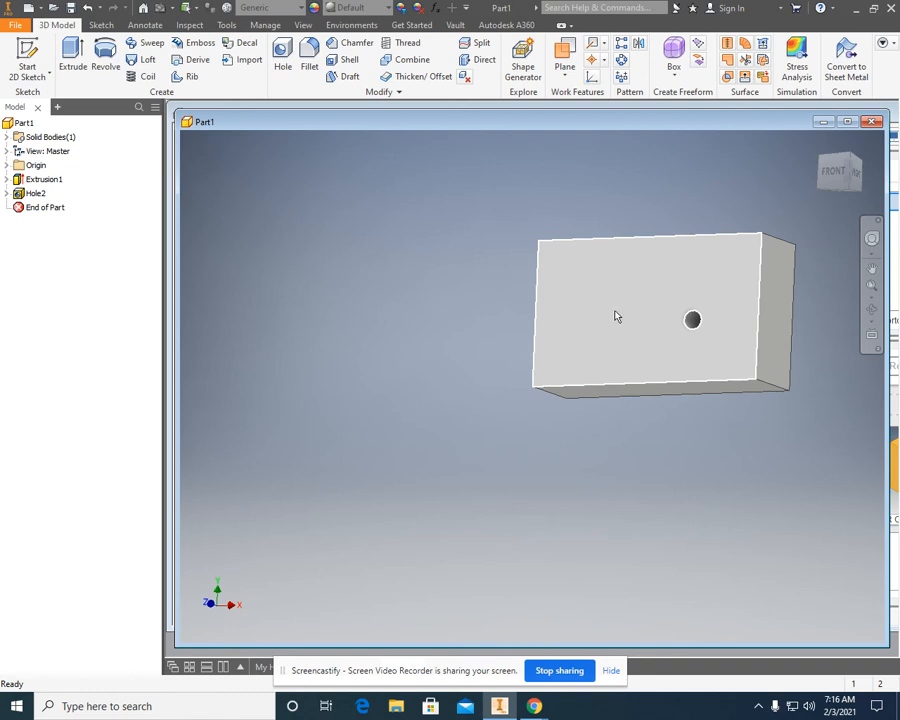
- Share the sketch consumed by the new hole feature so its remaining points can be reused
mouse_move(638, 337)
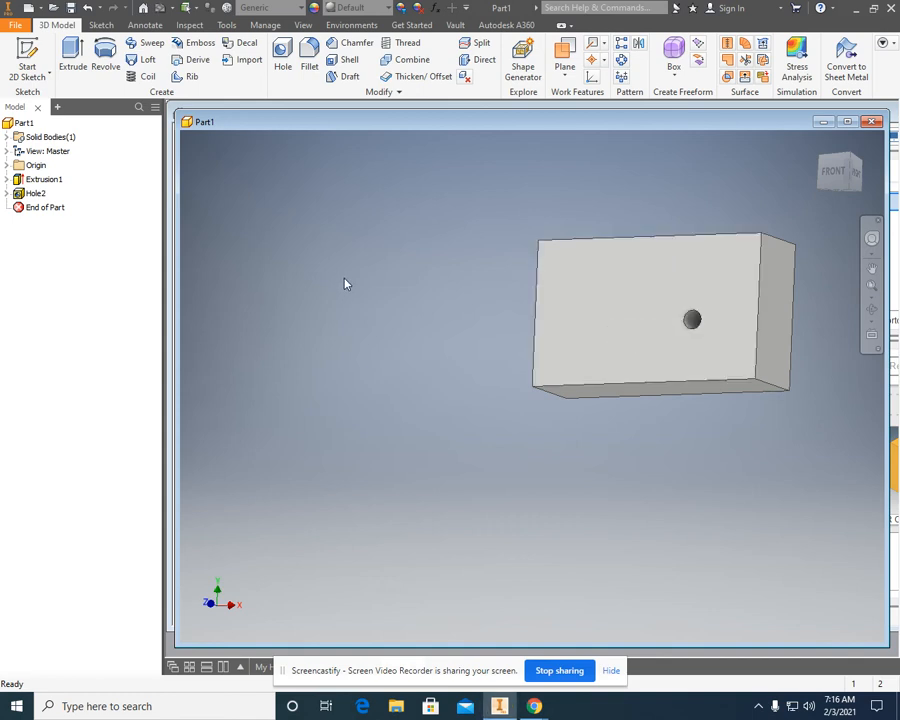
click(7, 193)
click(7, 193)
click(7, 193)
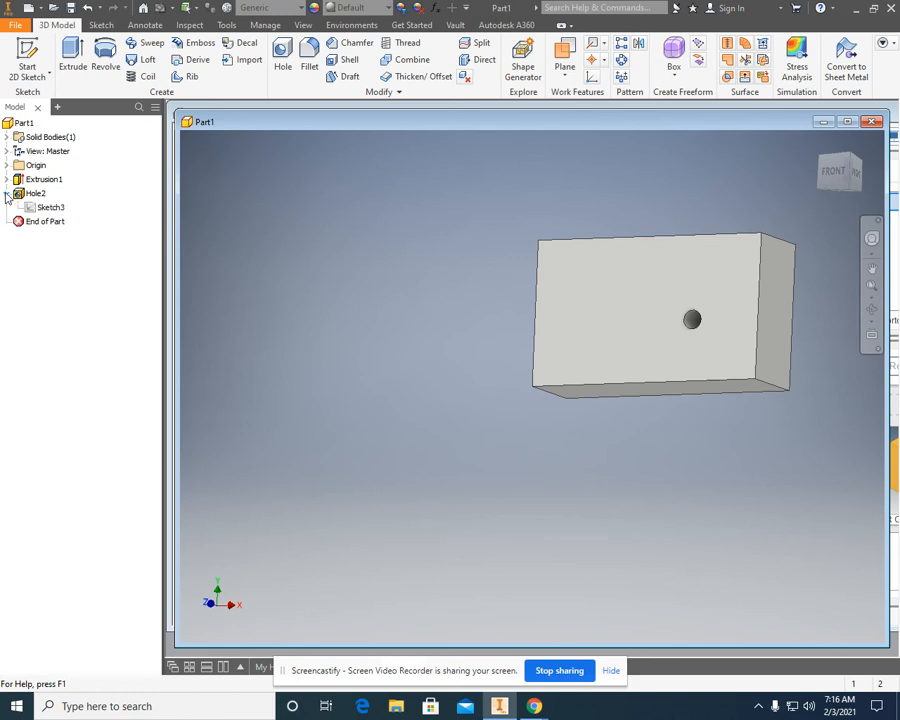
right_click(46, 212)
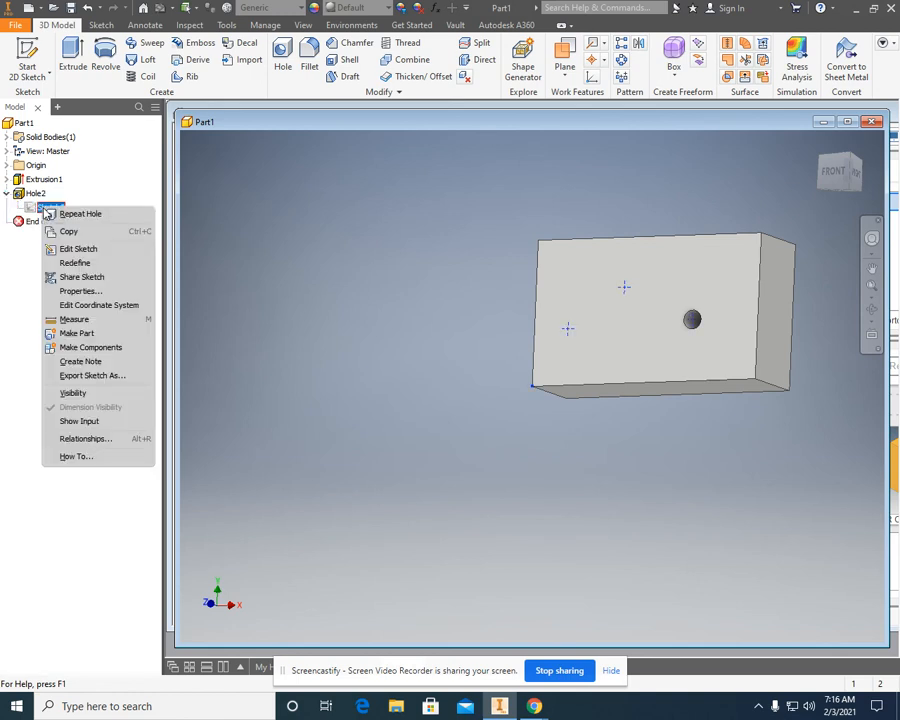
click(66, 278)
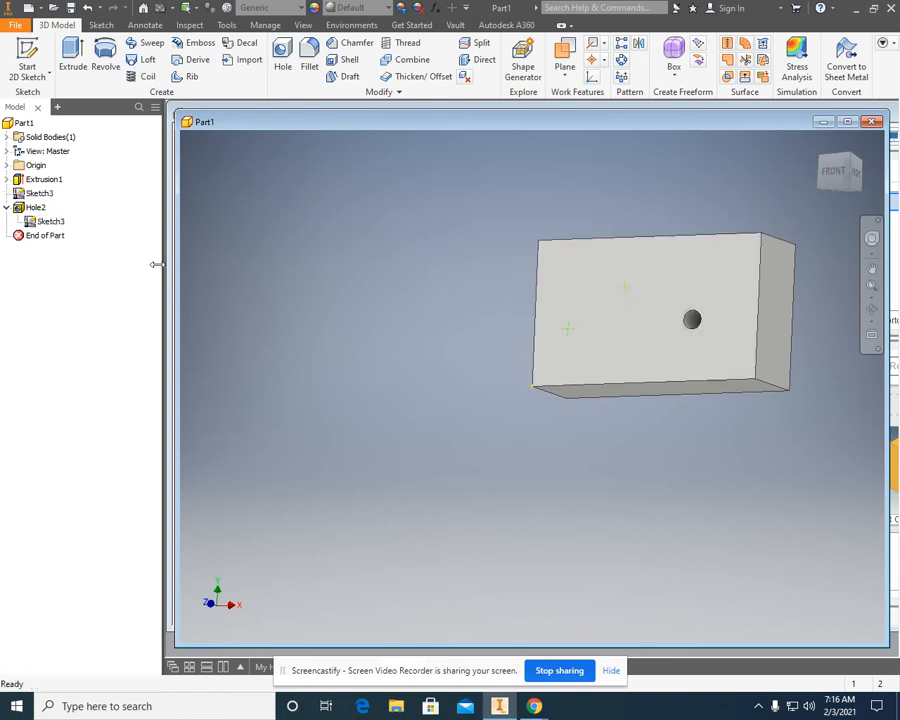
- Unshare the hole's sketch and share it again
right_click(55, 223)
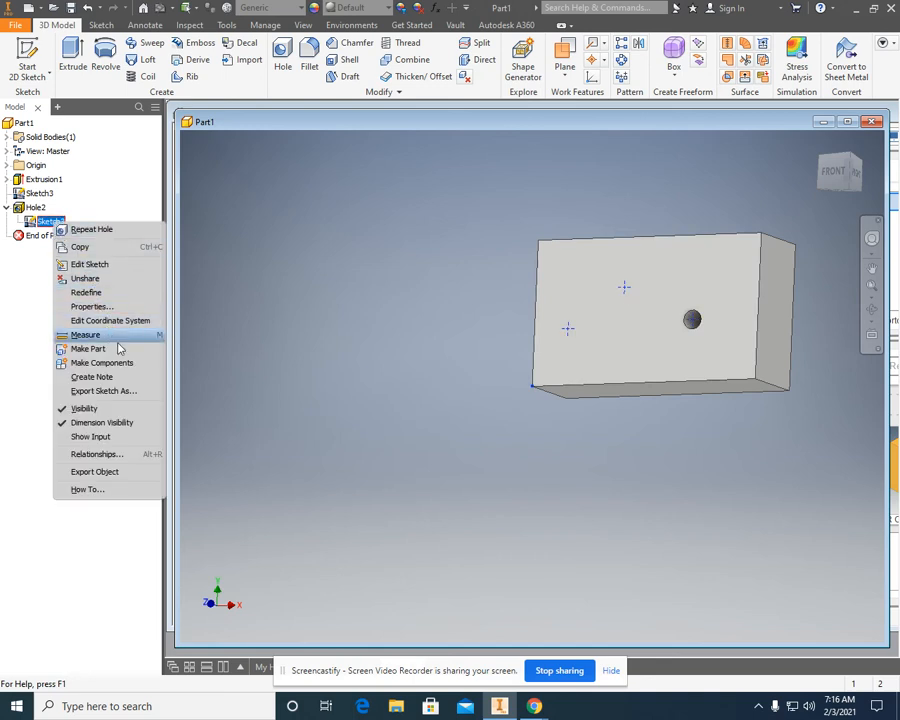
click(112, 278)
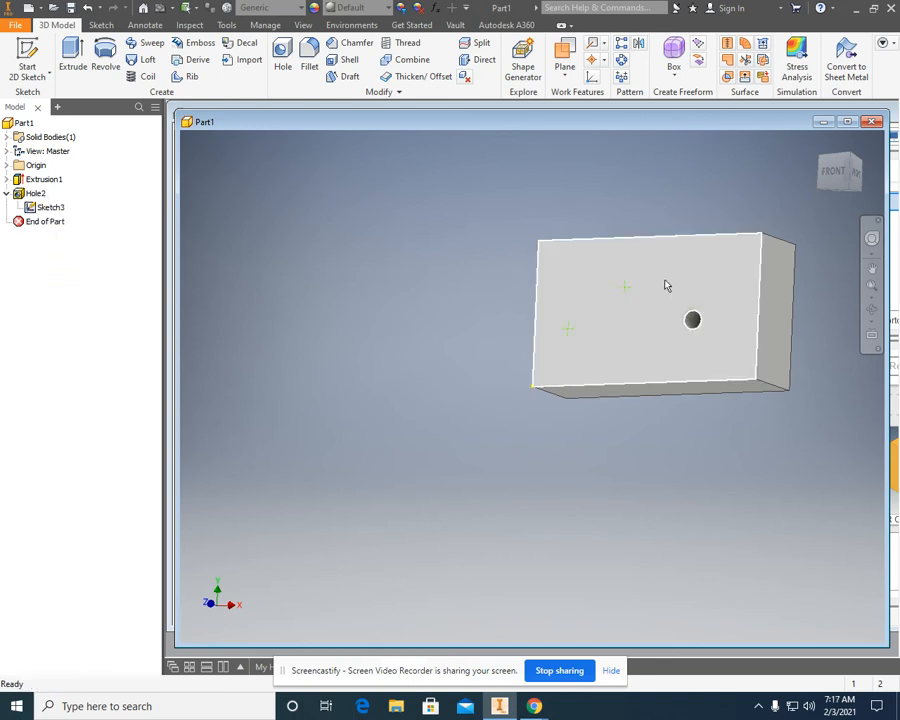
right_click(52, 212)
click(80, 278)
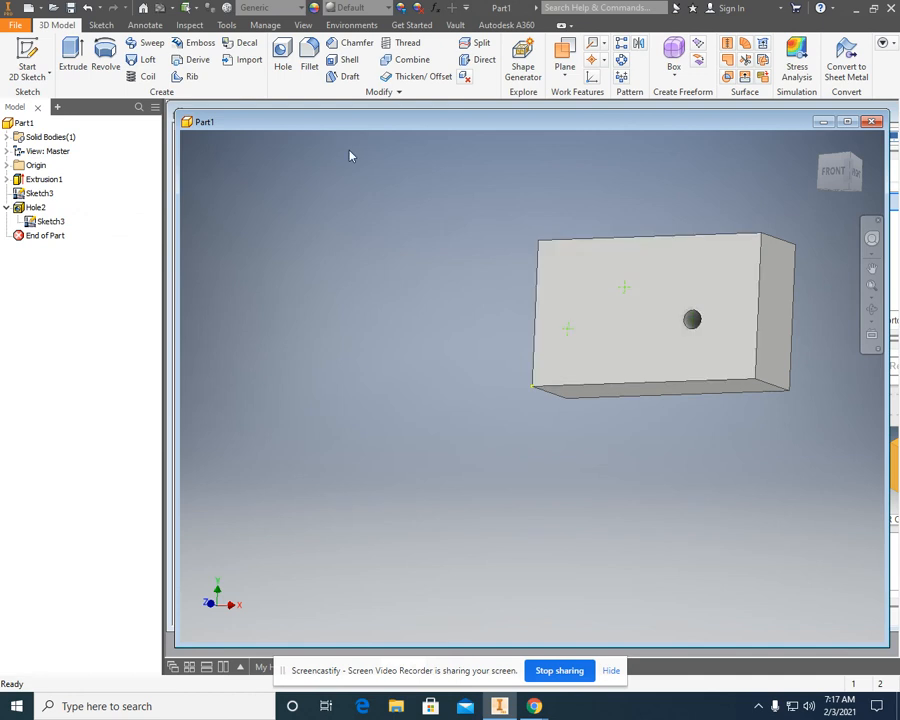
- Create a counterbore Through All hole on the upper middle point only, deselecting the left center
click(283, 60)
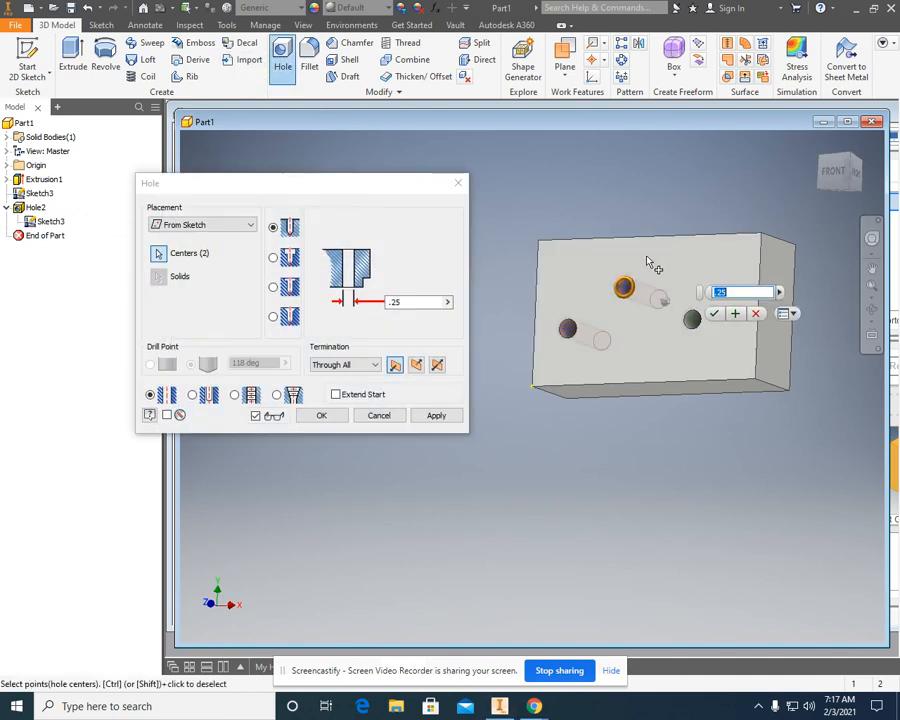
ctrl+click(567, 328)
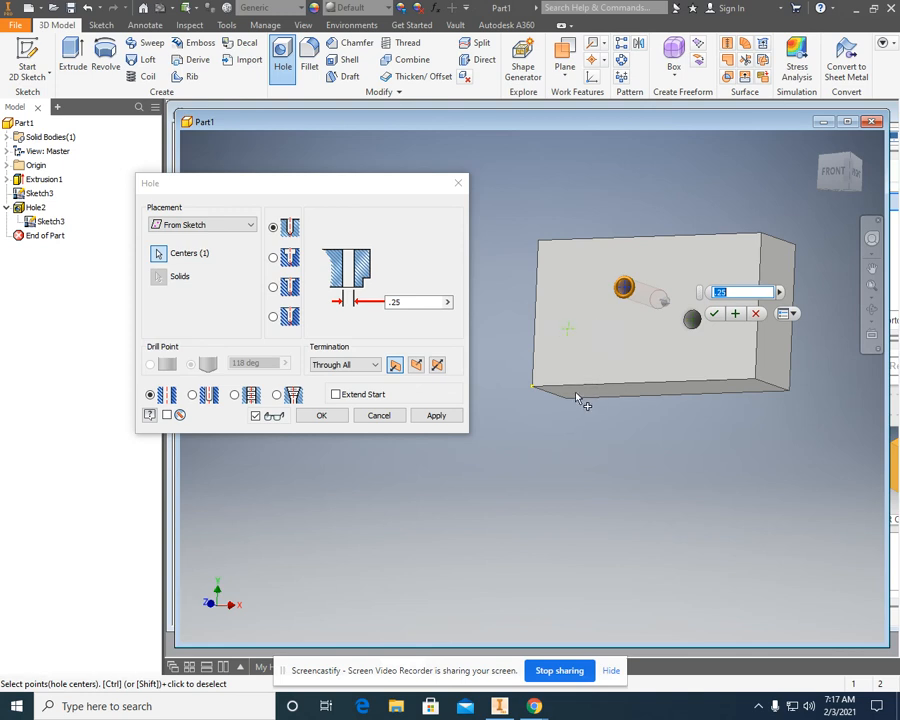
click(274, 258)
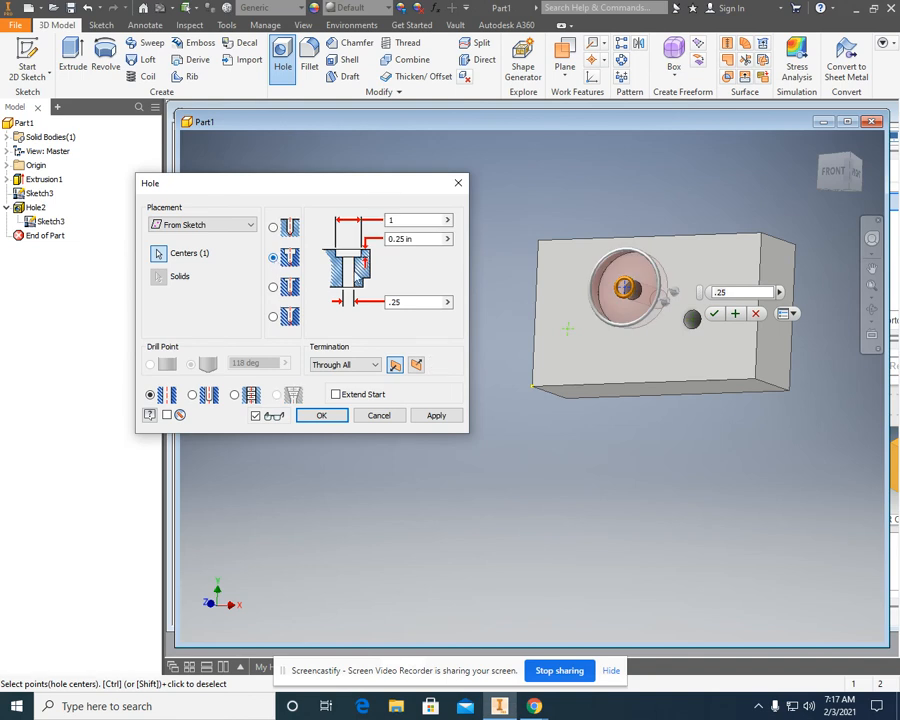
click(712, 314)
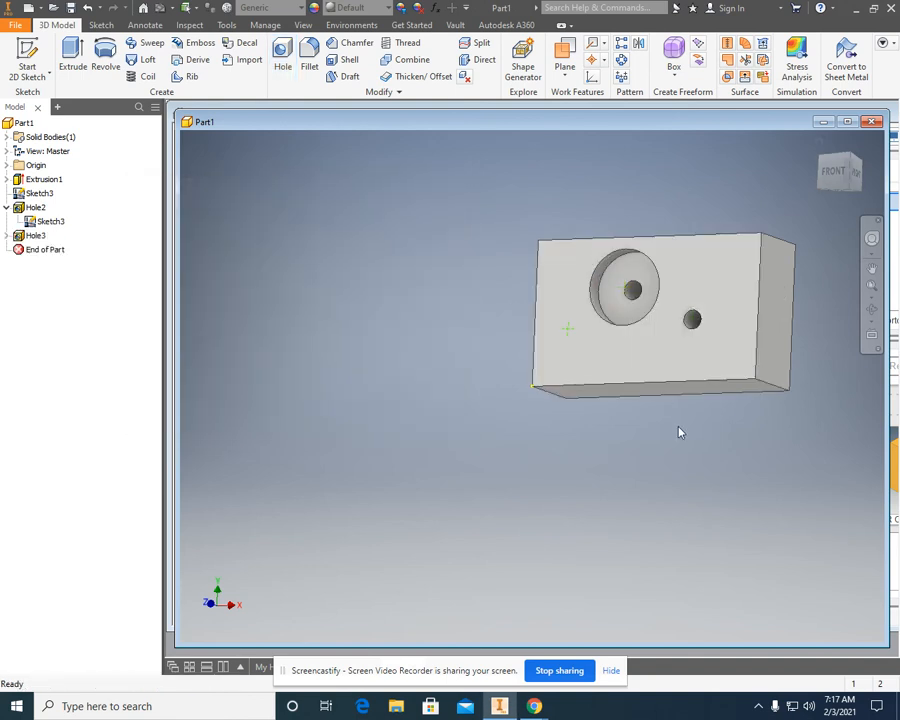
- Set up a countersink Through All hole on the remaining left point and try a countersink diameter of .25
click(283, 60)
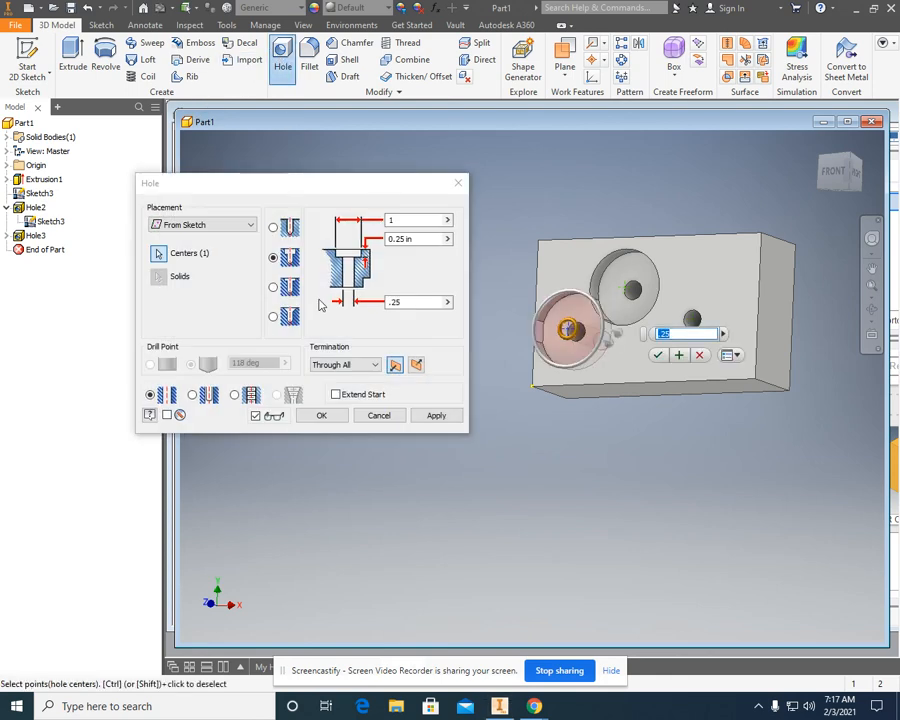
click(274, 317)
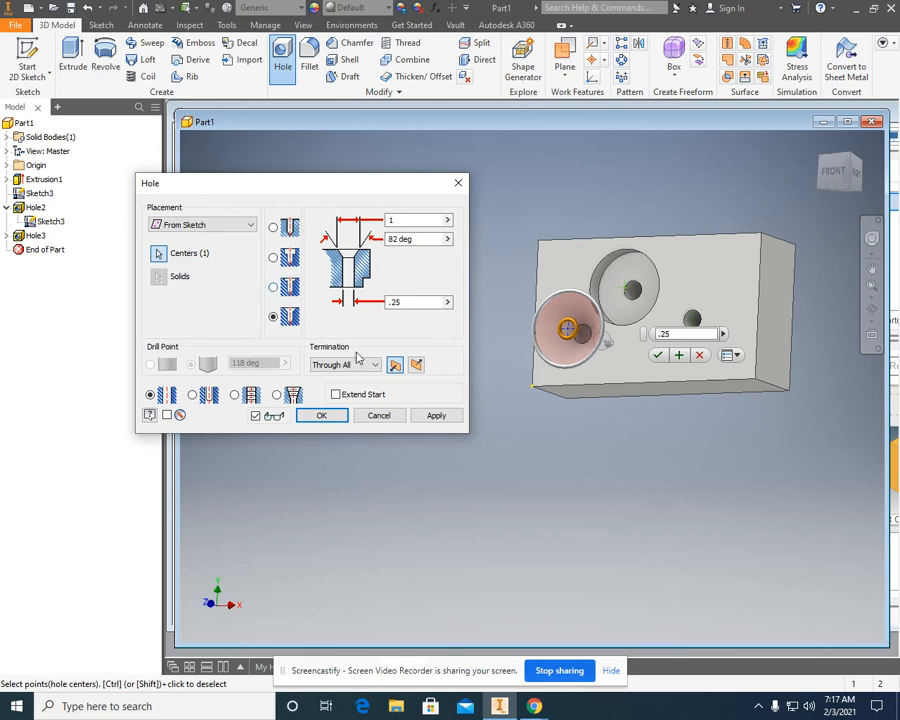
click(398, 219)
drag(398, 219, 350, 229)
text(.25)
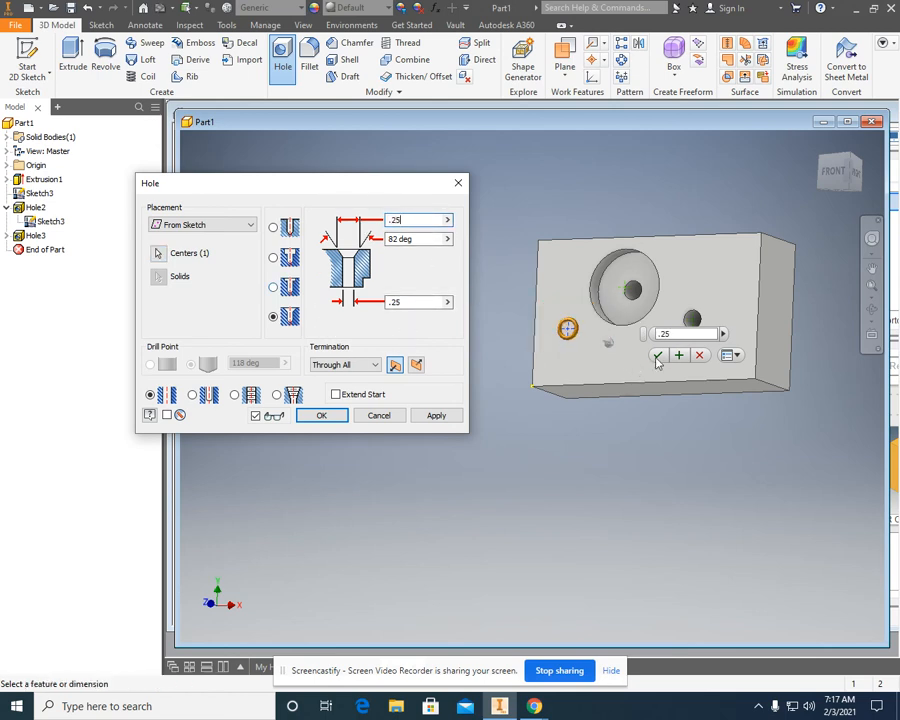
click(657, 355)
click(550, 381)
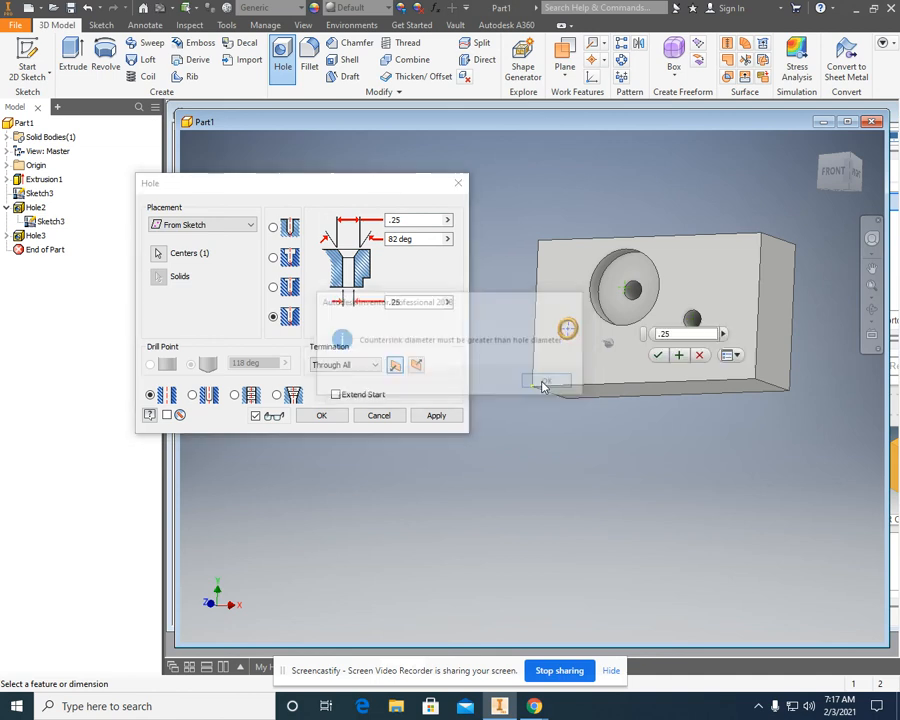
- Set the countersink diameter to .5 and create the hole
double_click(393, 220)
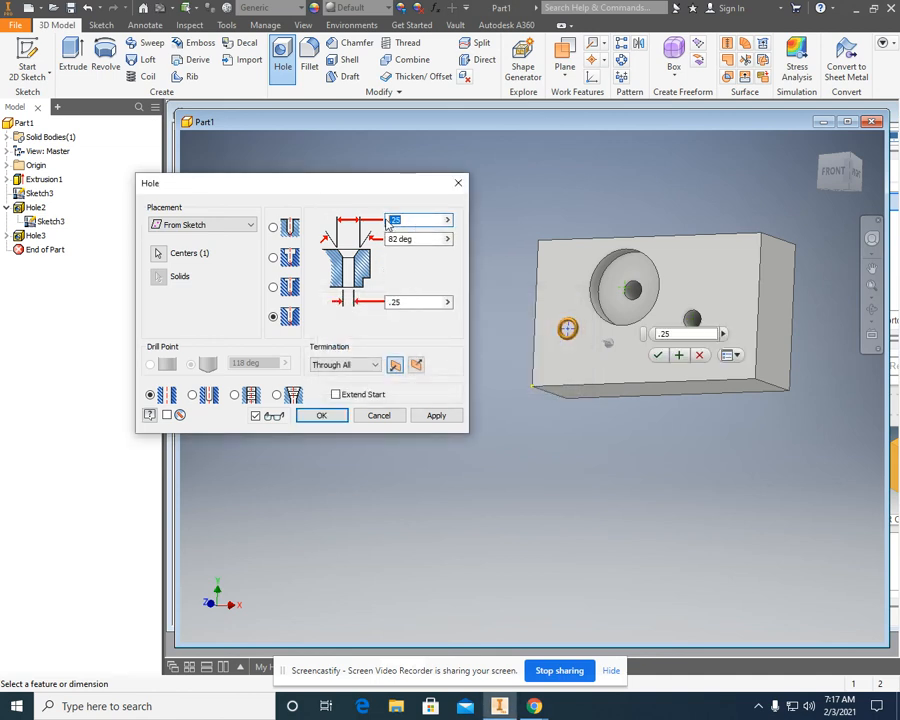
text(.5)
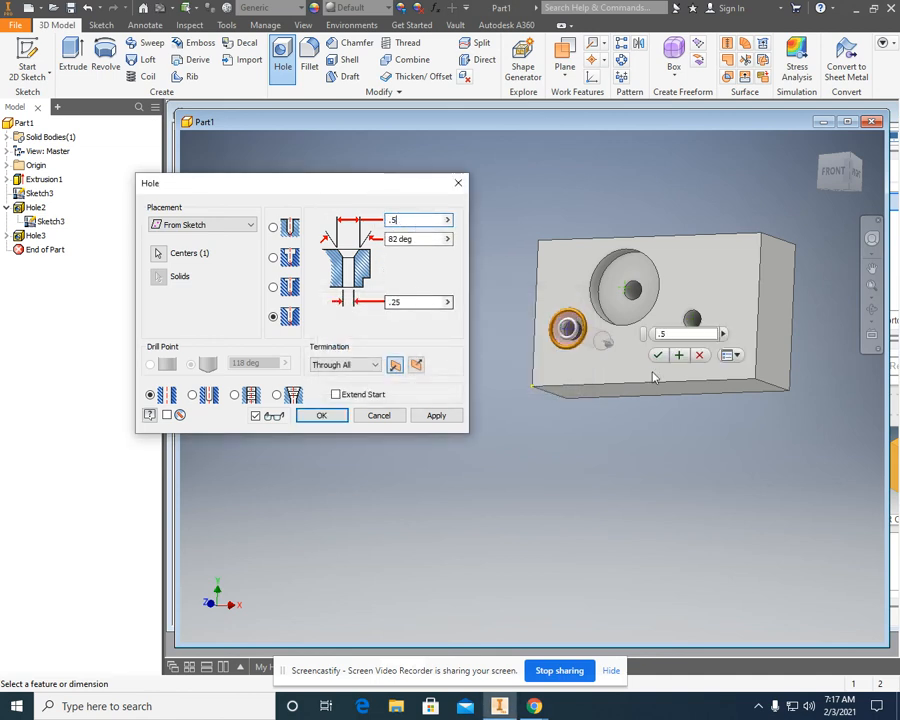
click(657, 355)
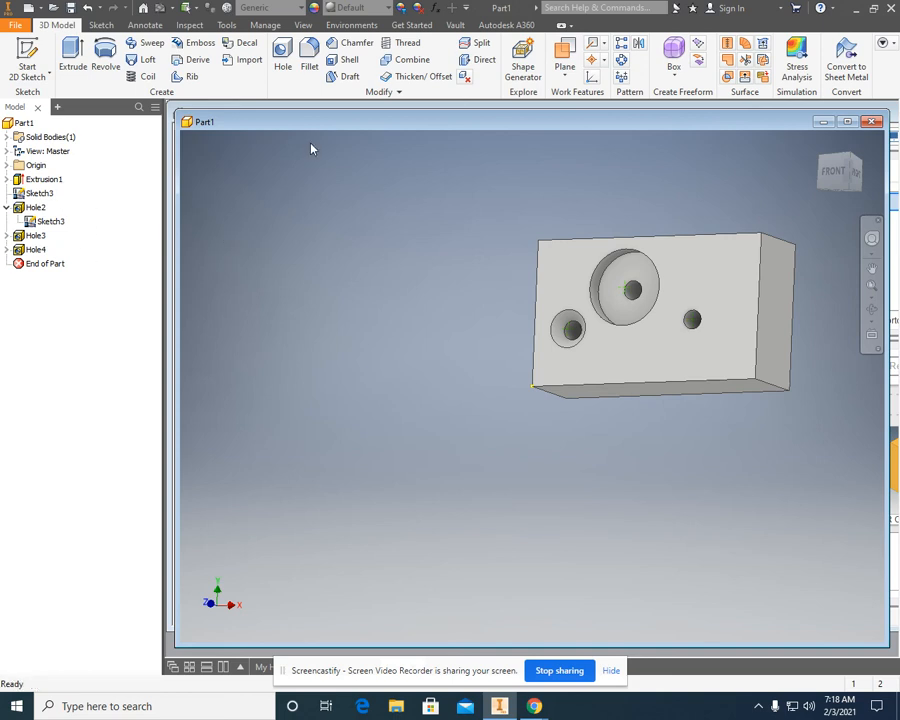
- Toggle the display of the Model browser off and back on in the user interface options
click(308, 27)
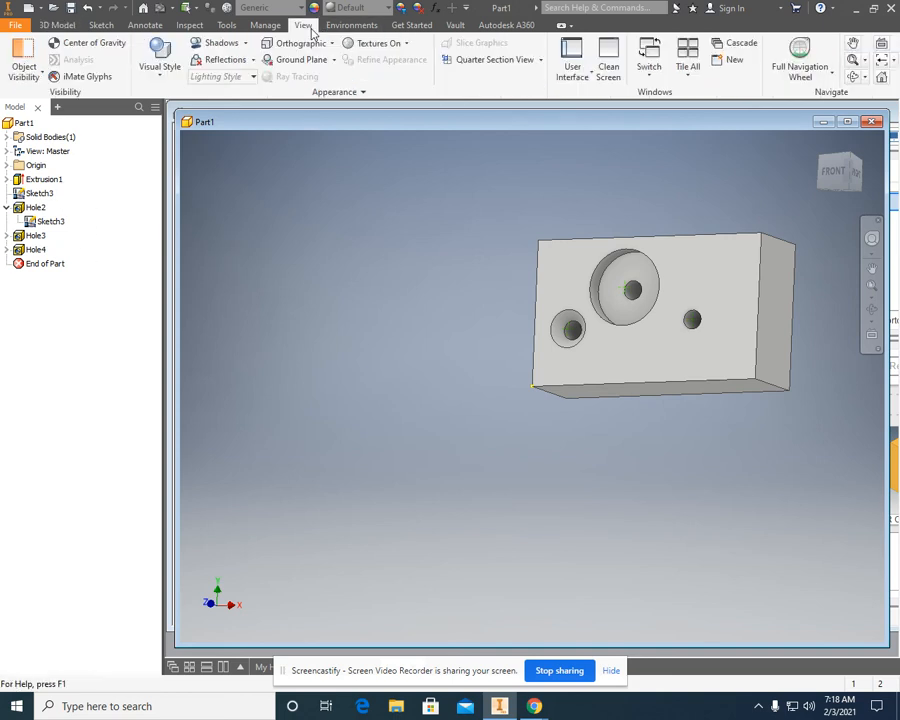
click(571, 50)
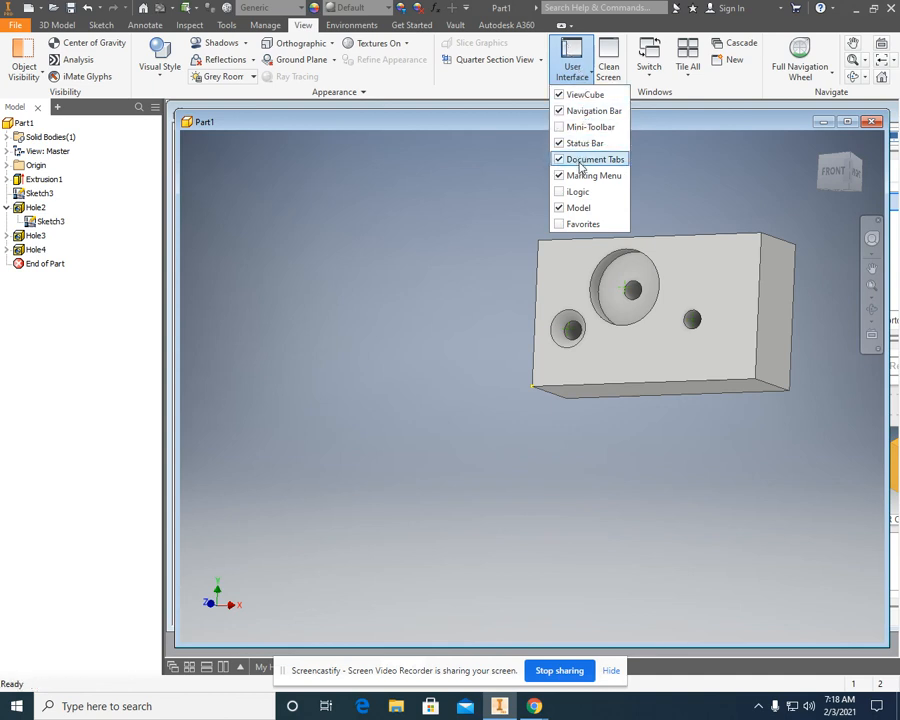
click(587, 211)
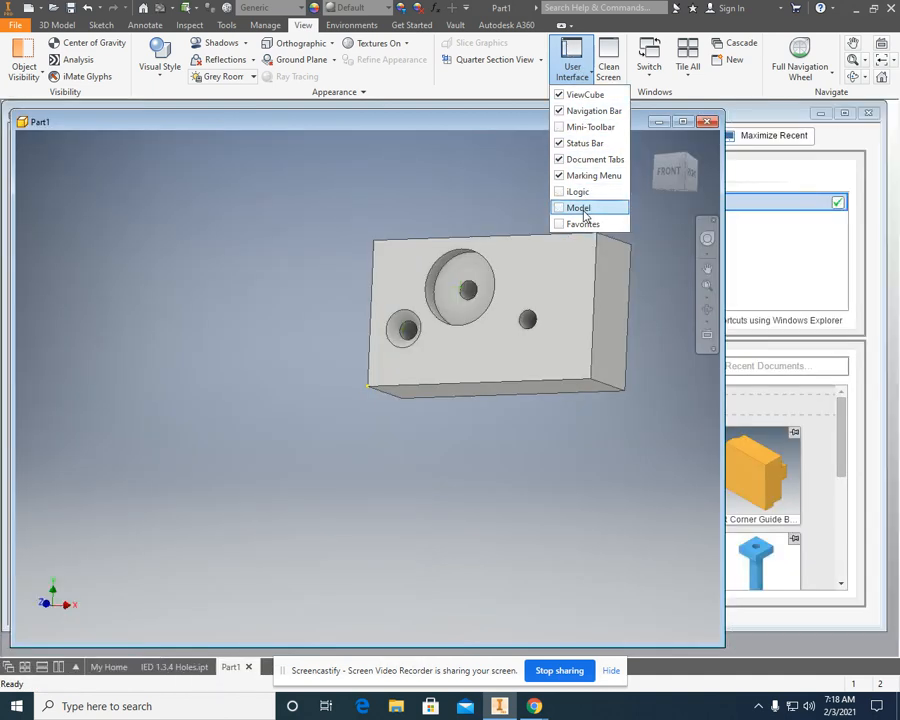
click(586, 212)
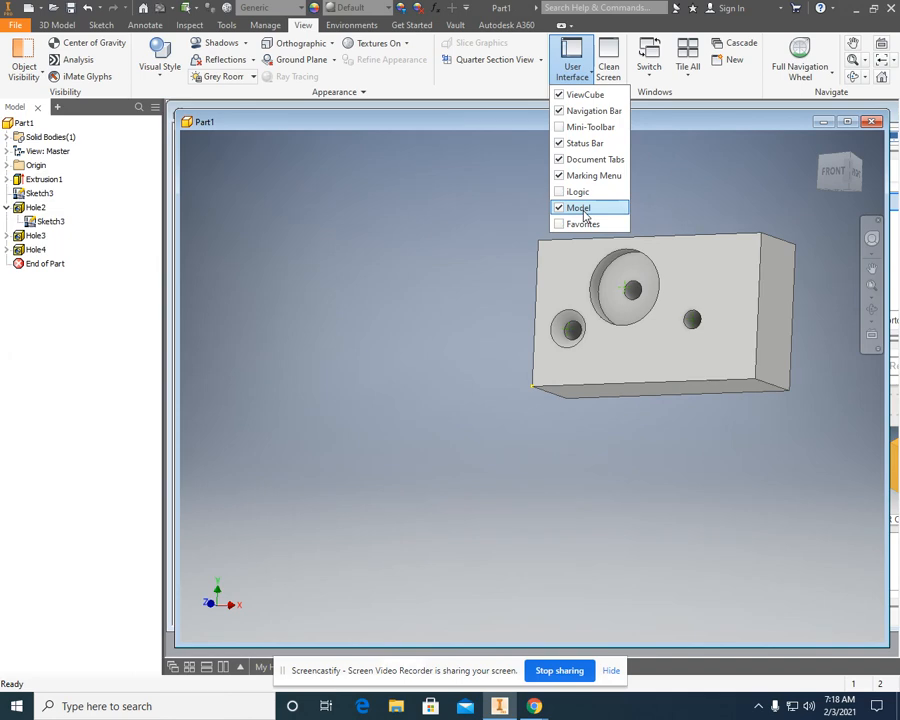
click(587, 211)
click(586, 212)
click(586, 212)
click(586, 212)
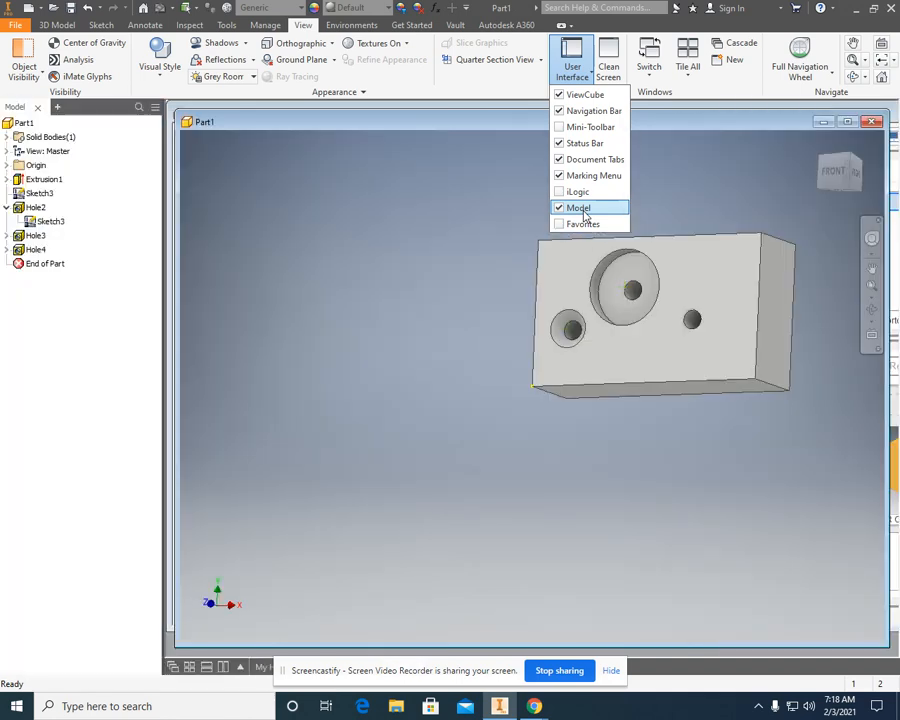
- Toggle the Navigation Bar and the ViewCube off and back on in the user interface options
click(578, 111)
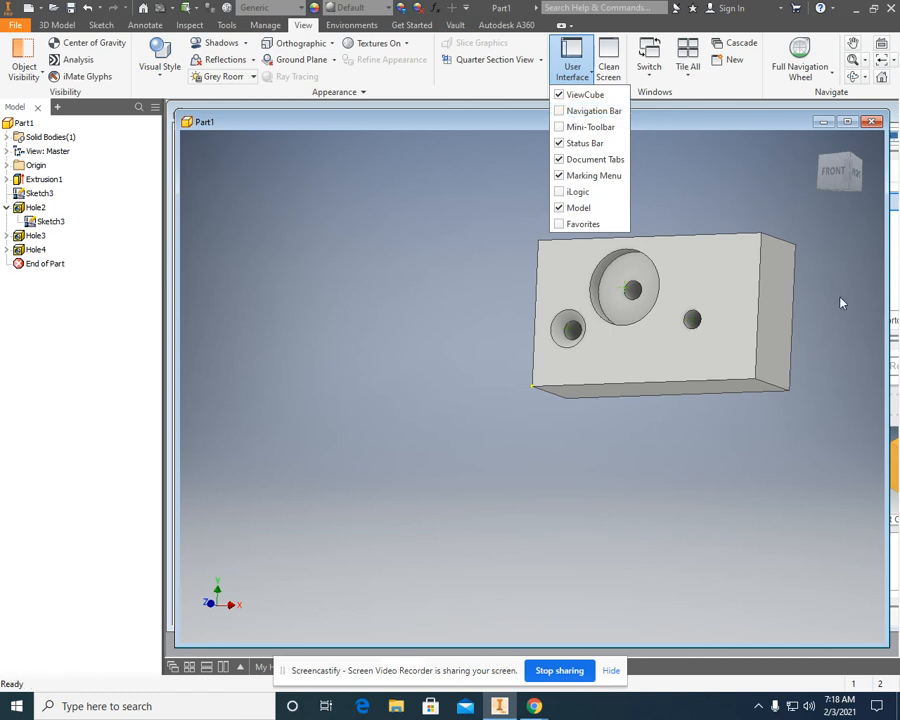
click(588, 112)
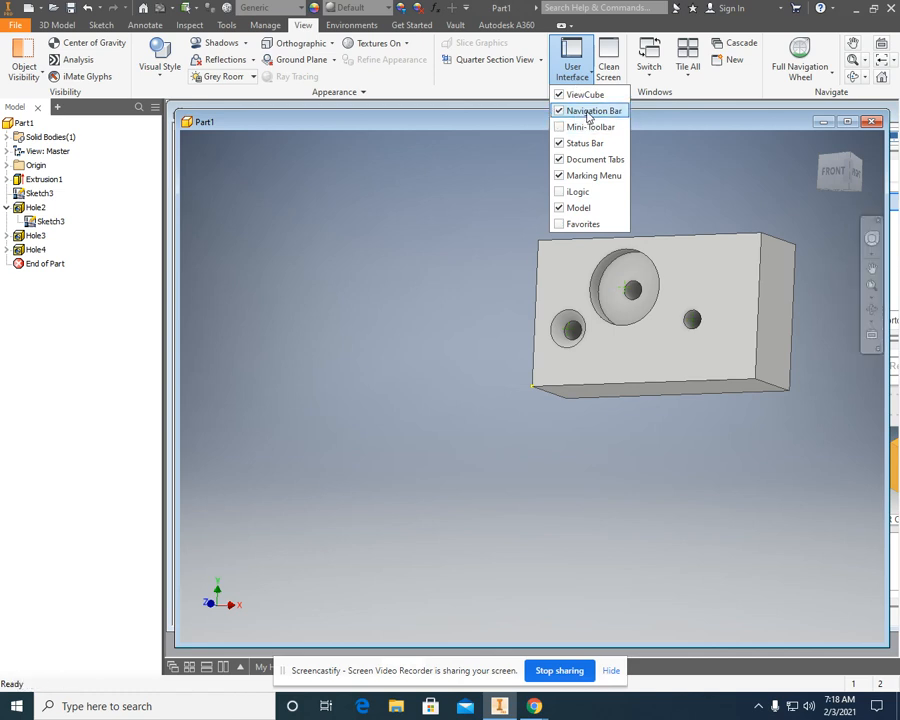
click(593, 96)
click(593, 96)
click(593, 96)
click(593, 96)
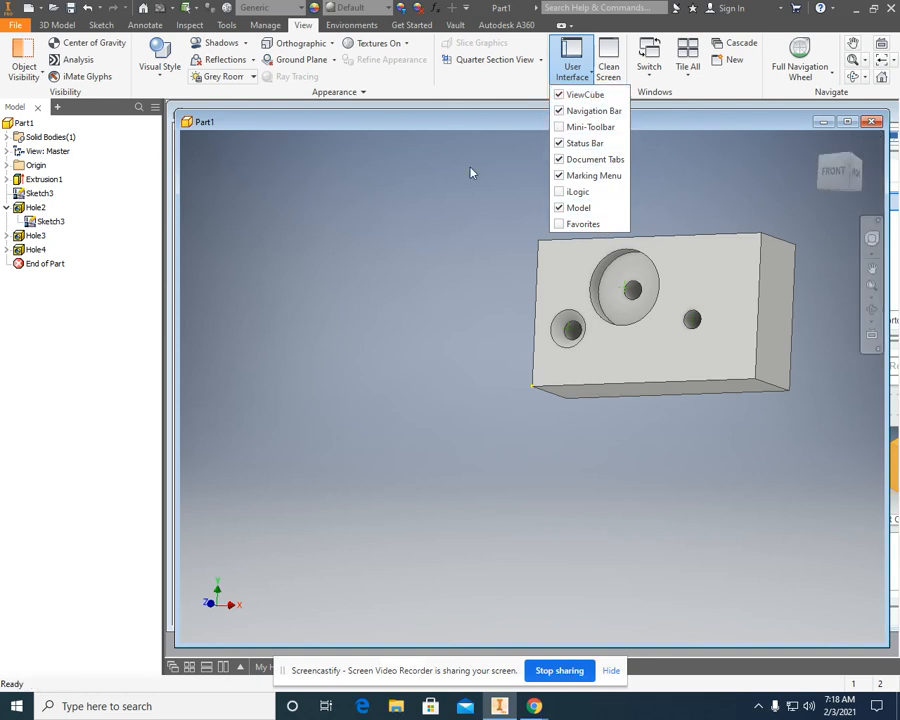
click(256, 254)
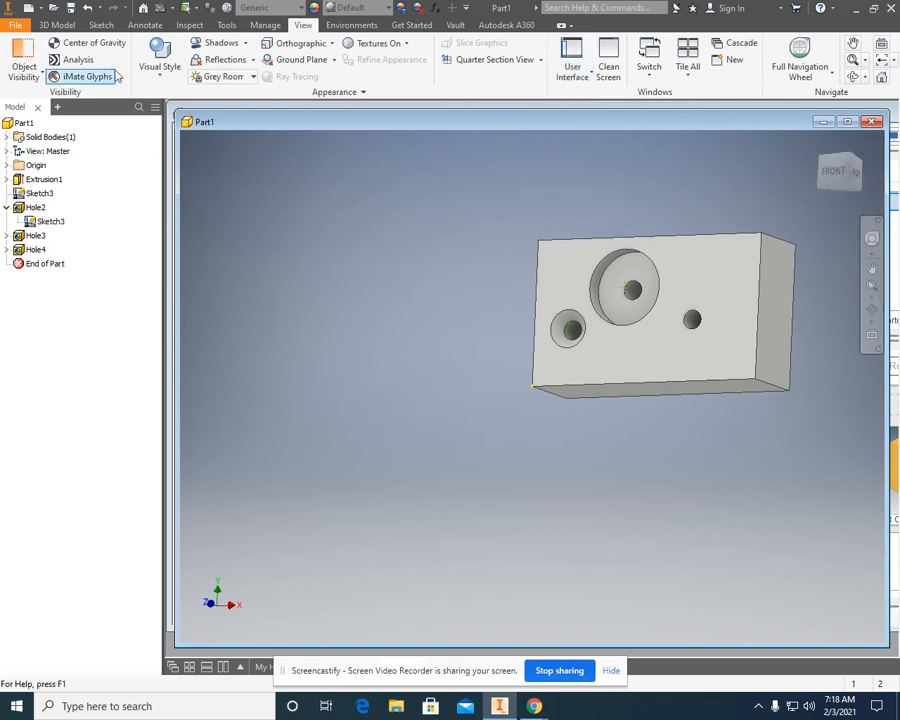
click(38, 26)
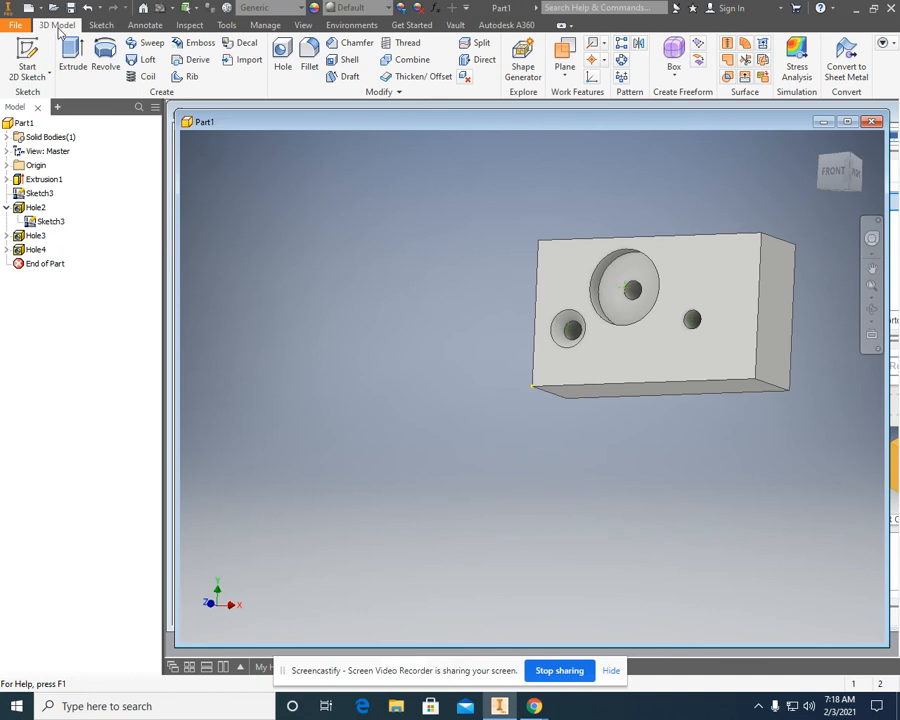
click(303, 25)
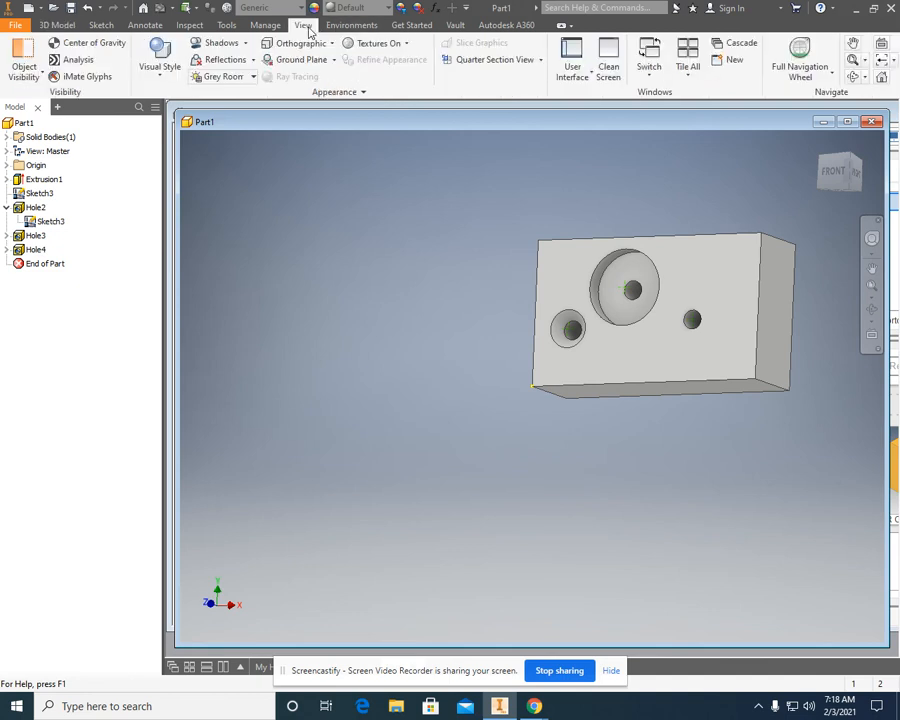
click(576, 62)
click(453, 231)
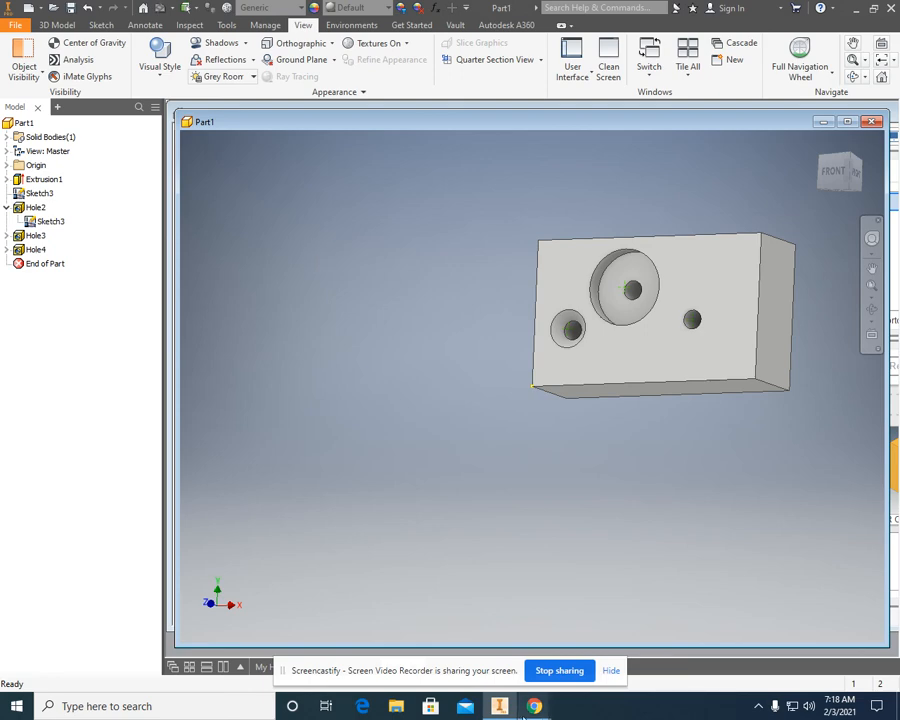
- Switch to Chrome and bring up the Making Holes activity page with the hole notes drawing
mouse_move(534, 702)
click(472, 636)
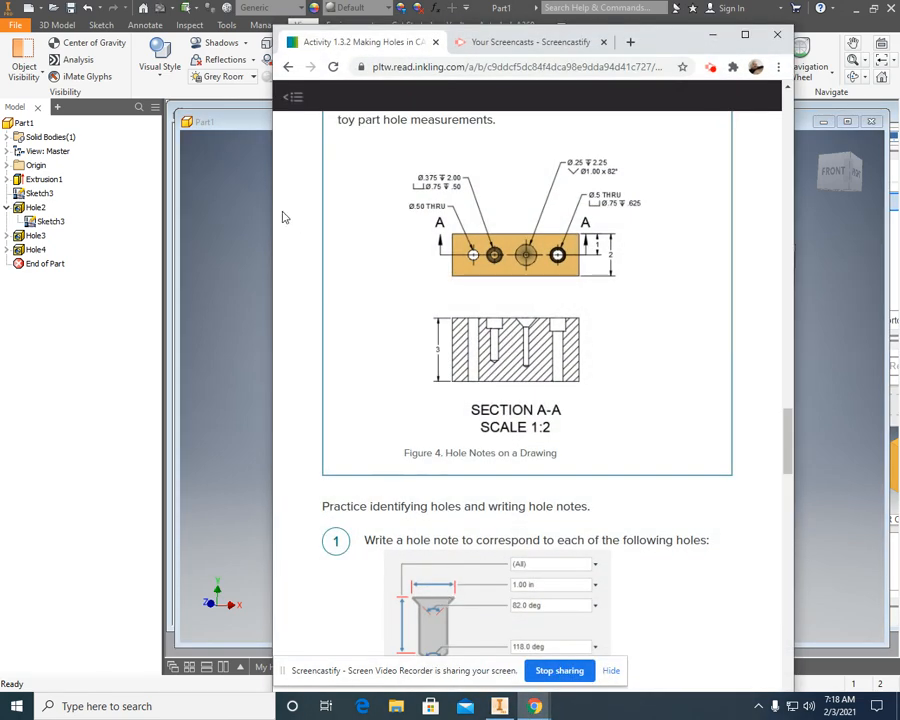